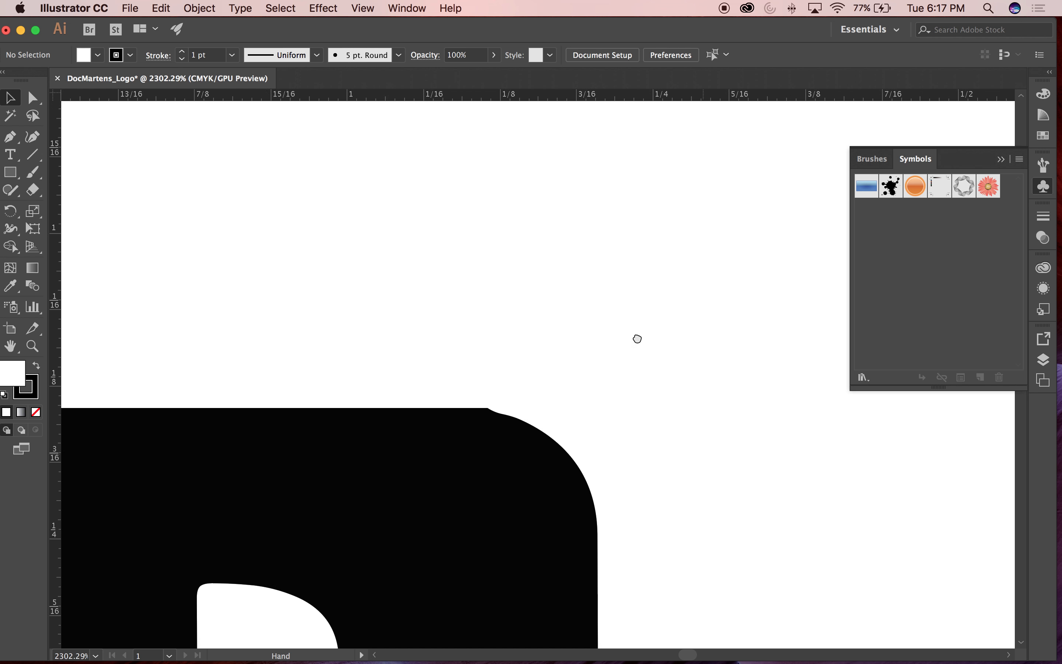
# Step: Examine the letter edges of the Low Fidelity Photo tracing around the Dr. and Martens lettering up close
pyautogui.moveTo(550, 426); pyautogui.dragTo(658, 487)
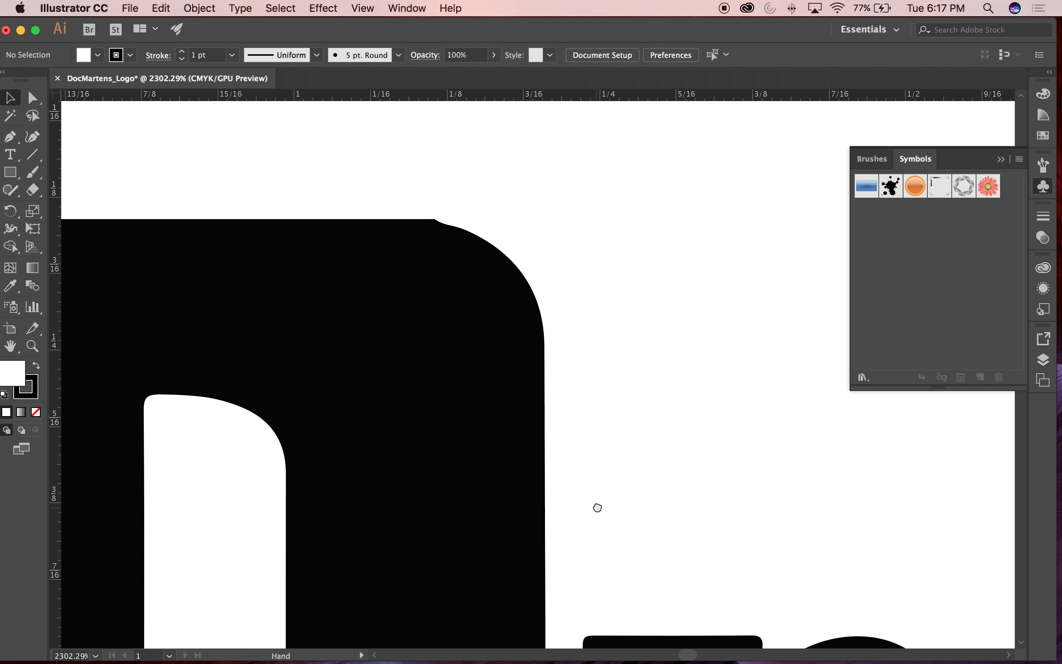
pyautogui.scroll(-10, 628, 398)
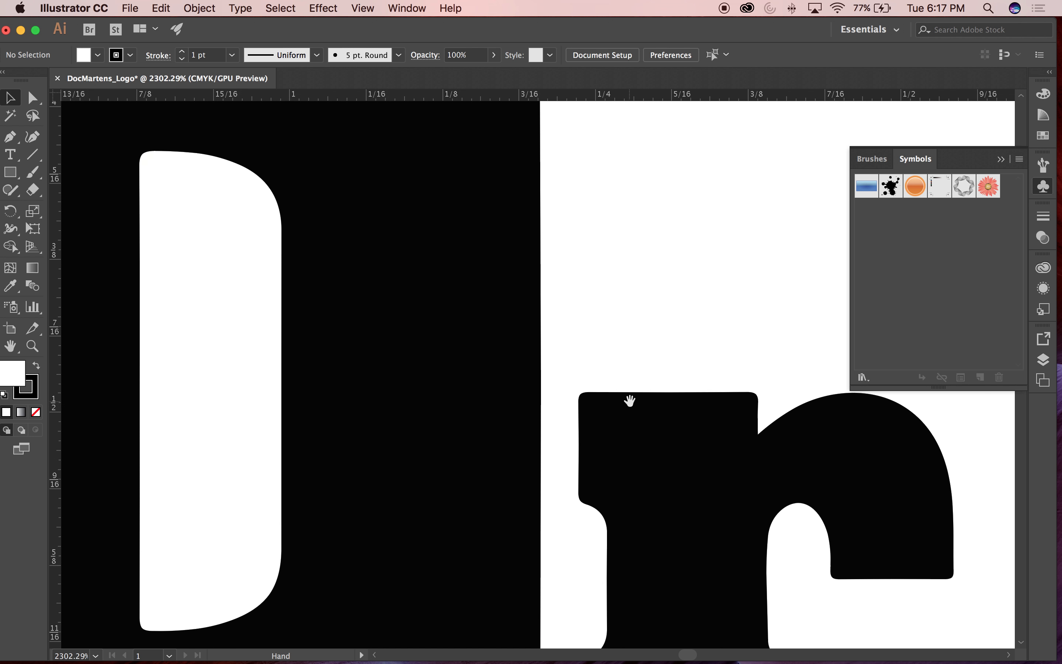
pyautogui.click(452, 218)
pyautogui.click(149, 55)
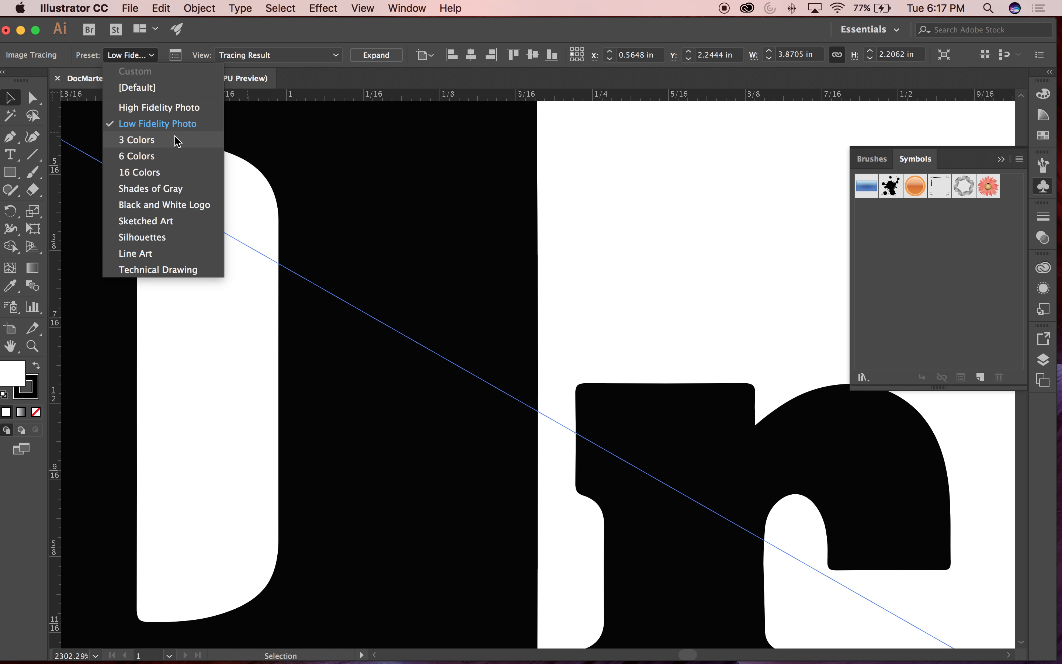
pyautogui.click(751, 540)
pyautogui.moveTo(751, 540); pyautogui.dragTo(562, 76)
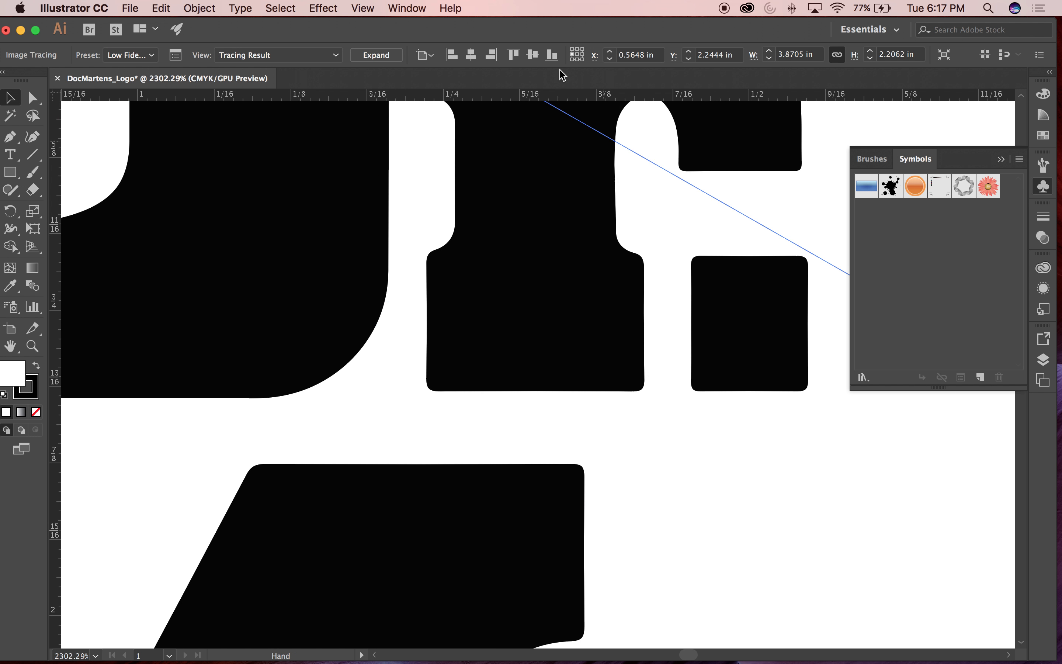
pyautogui.scroll(-5, 588, 323)
pyautogui.hscroll(5, 588, 323)
pyautogui.press('super+minus')
pyautogui.press('super+minus')
pyautogui.press('super+minus')
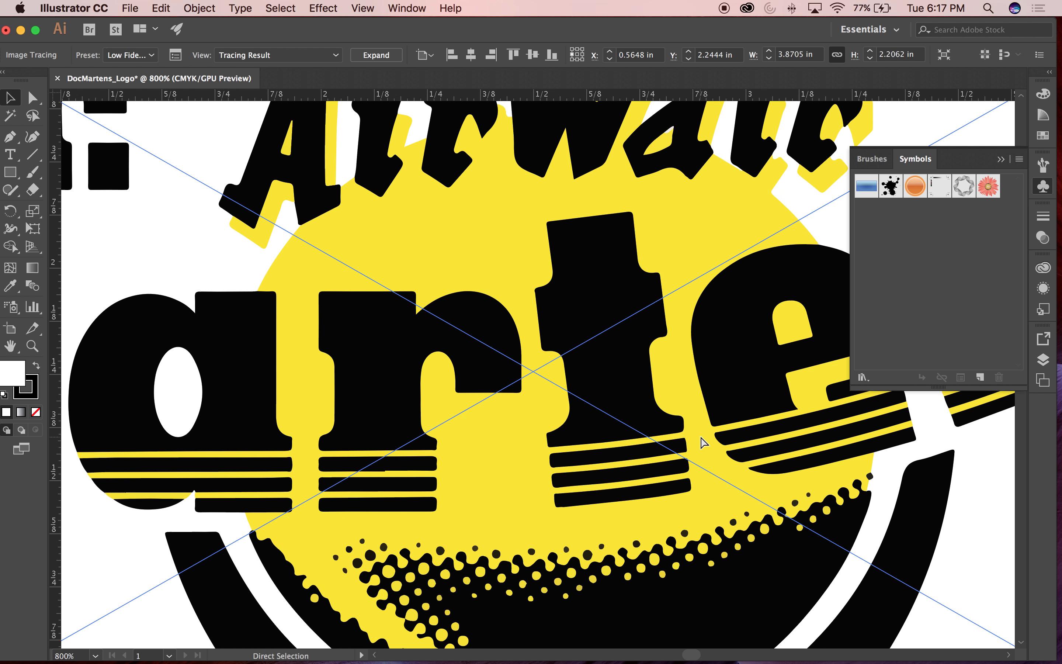
# Step: Retrace the logo with the High Fidelity Photo preset
pyautogui.click(152, 55)
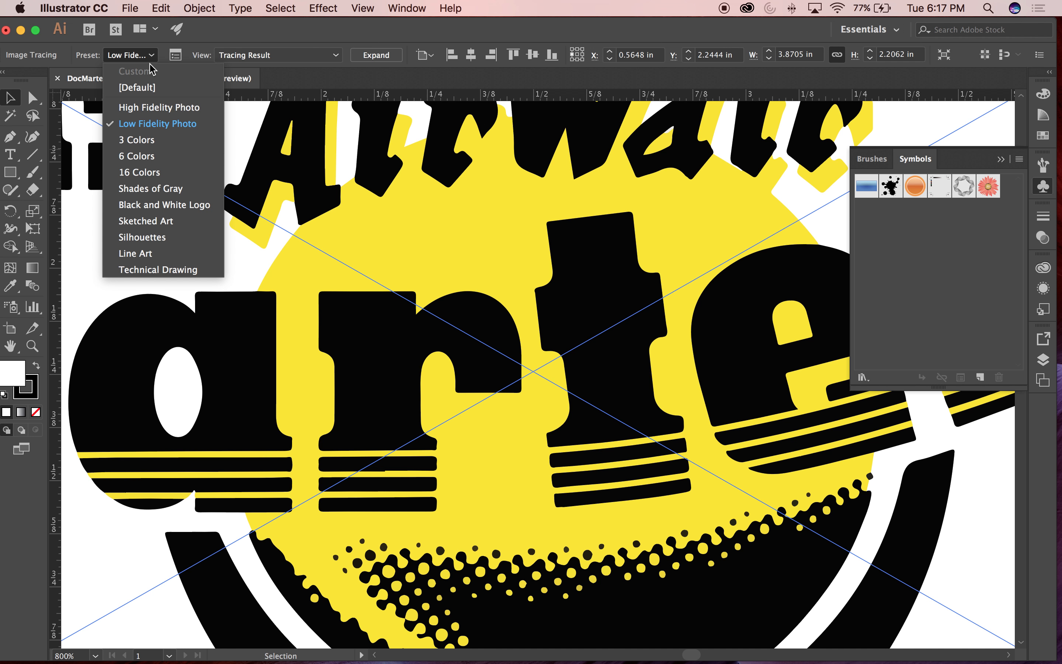
pyautogui.click(136, 106)
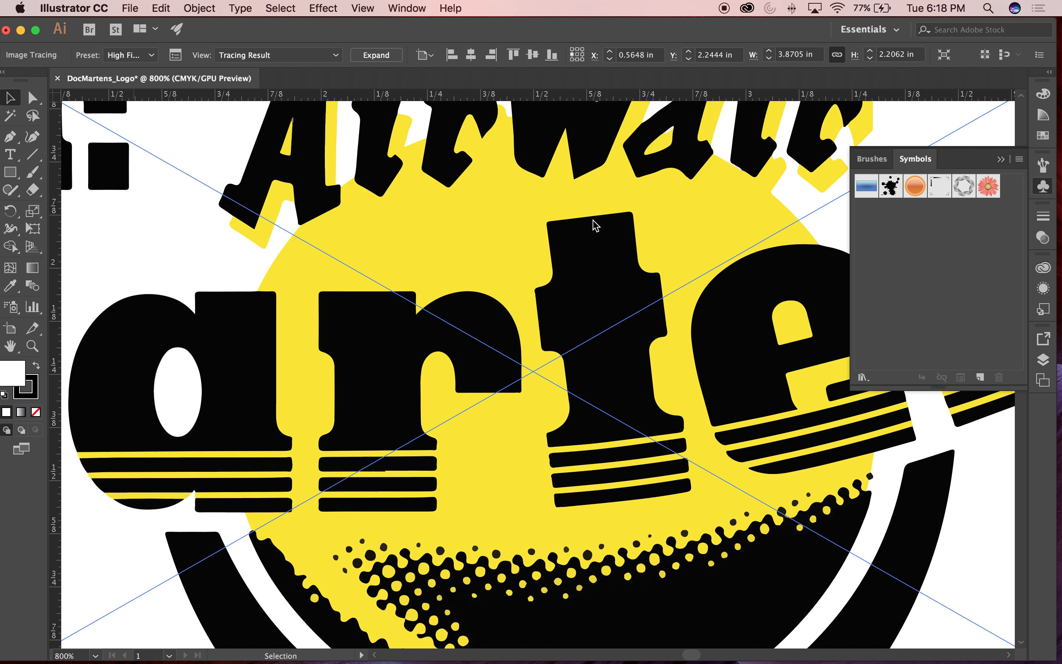
pyautogui.press('super+minus')
pyautogui.press('super+minus')
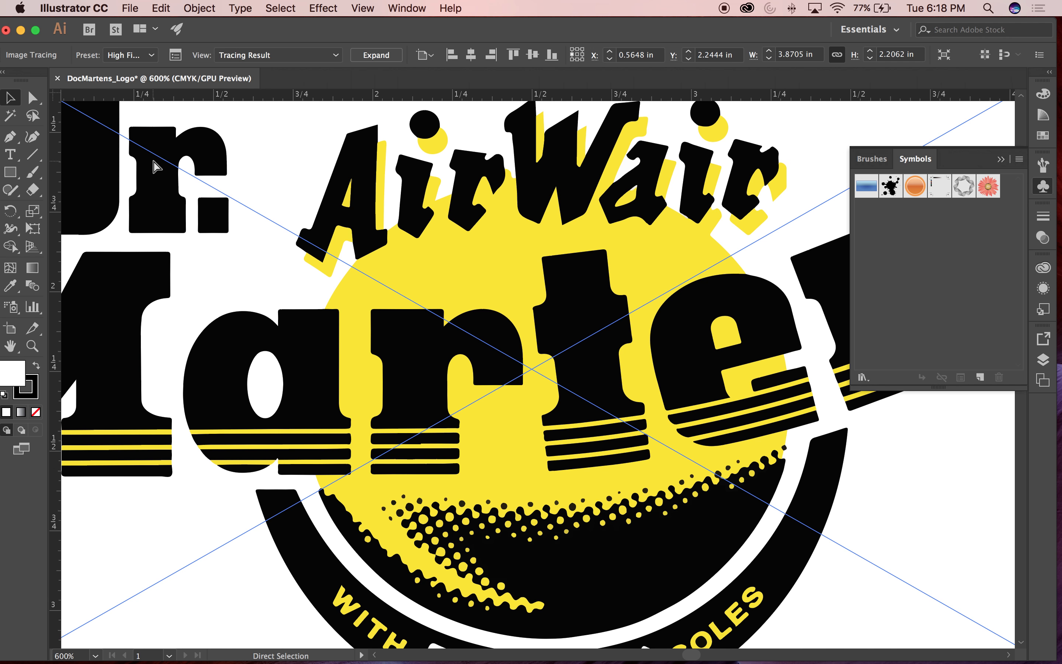
pyautogui.press('v')
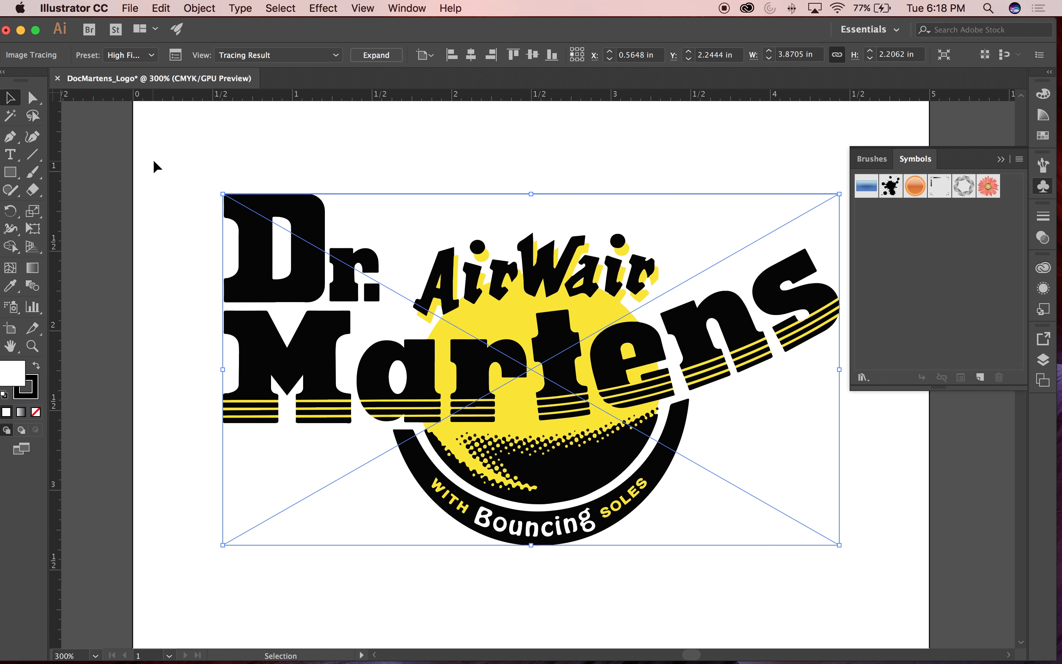
# Step: Examine the rounded upper corner of the letter D in the High Fidelity Photo tracing
pyautogui.click(154, 56)
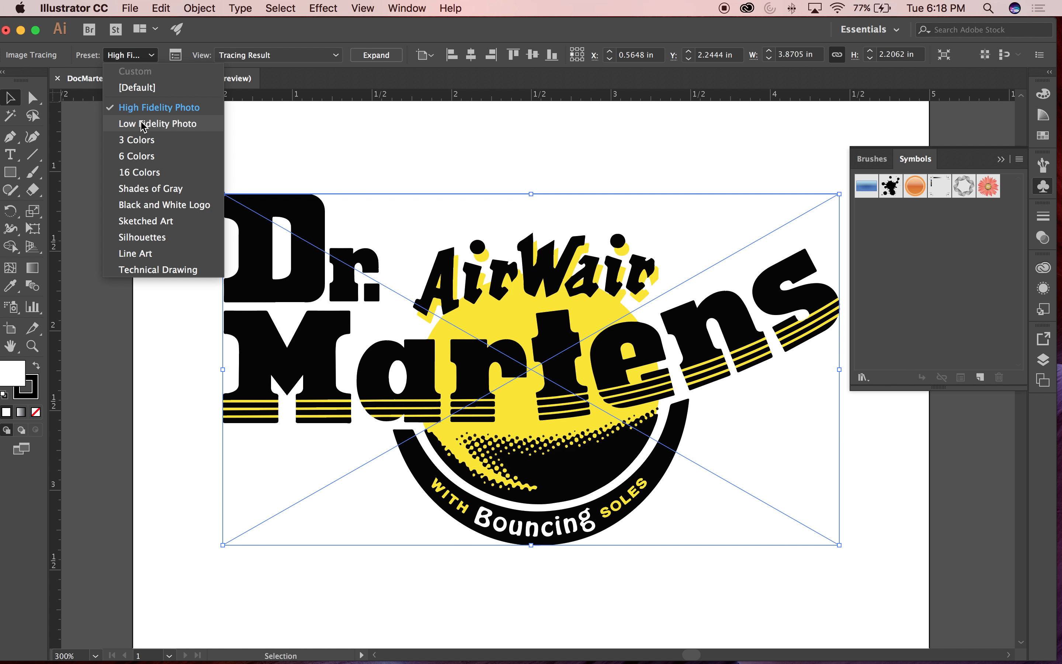
pyautogui.click(326, 141)
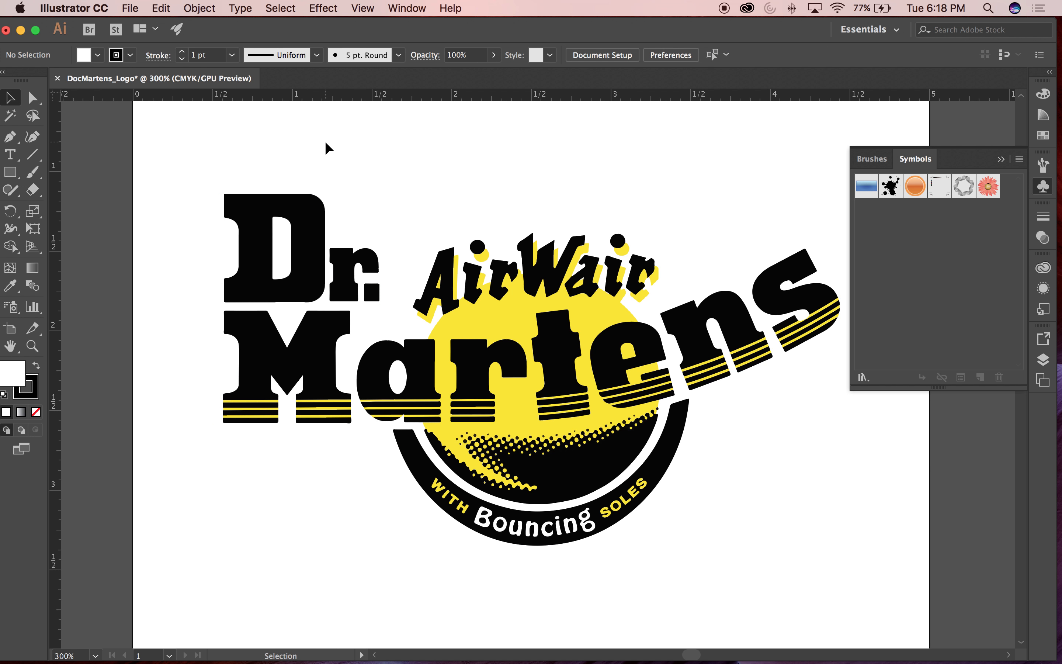
pyautogui.click(505, 196)
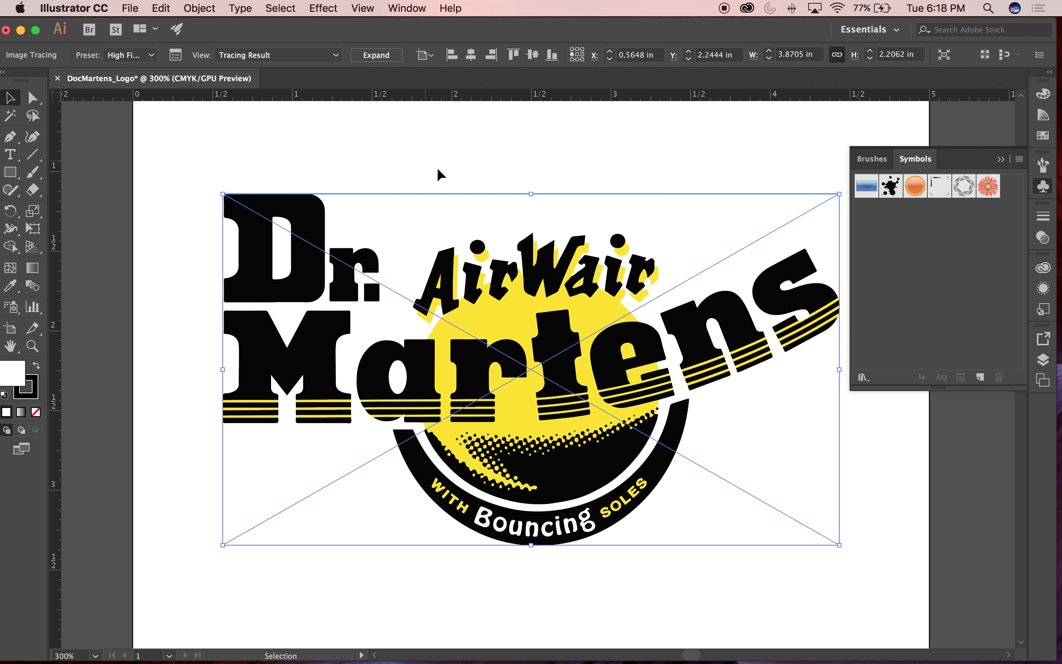
pyautogui.press('z')
pyautogui.moveTo(339, 189); pyautogui.dragTo(761, 461)
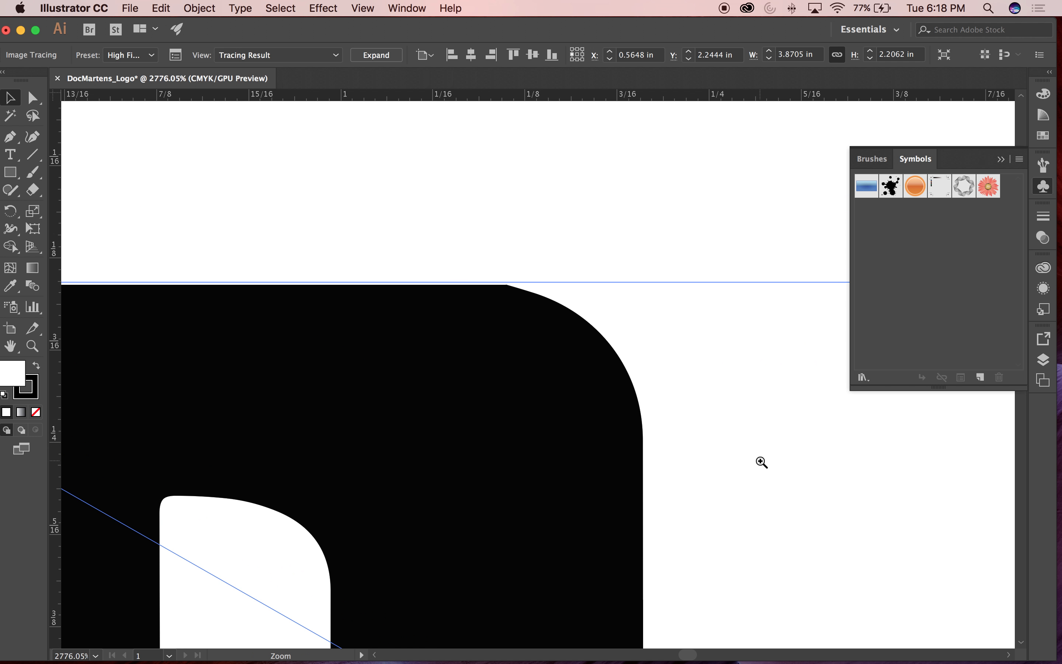
pyautogui.press('space')
pyautogui.moveTo(510, 227); pyautogui.dragTo(403, 166)
pyautogui.press('super+space')
pyautogui.moveTo(463, 242); pyautogui.dragTo(624, 387)
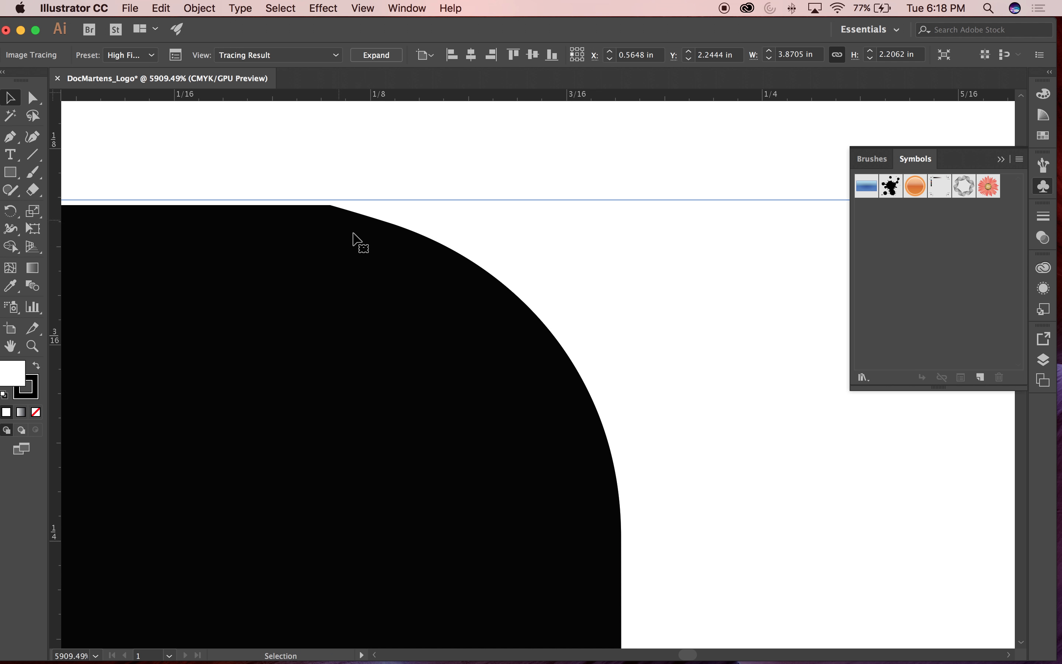
# Step: Retrace the logo with the Low Fidelity Photo preset and compare the D's rounded corner with the source image
pyautogui.click(153, 56)
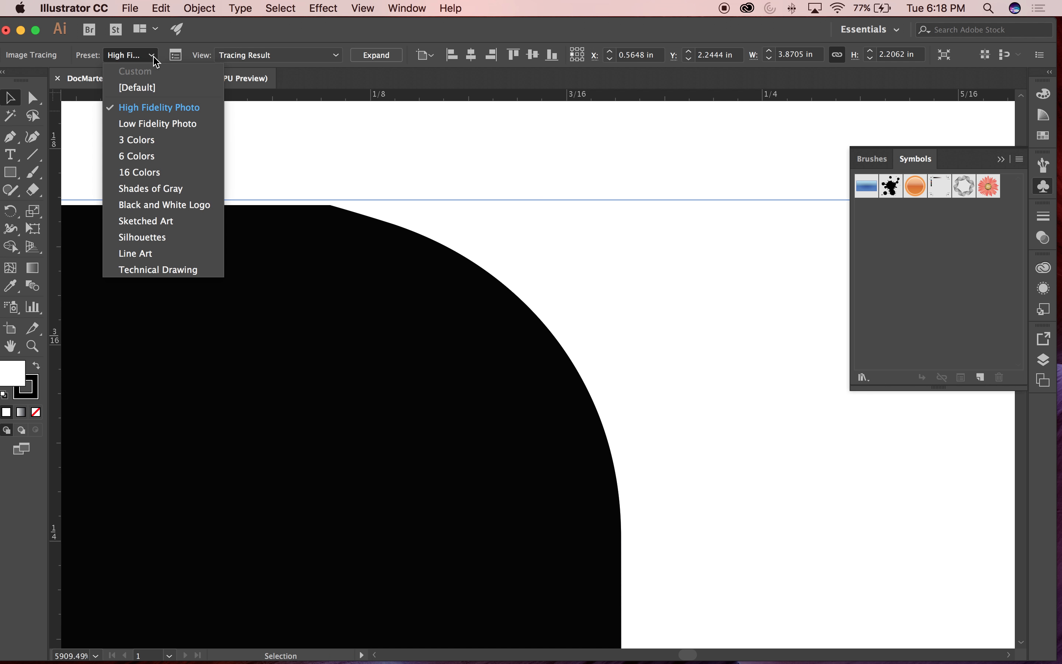
pyautogui.click(146, 127)
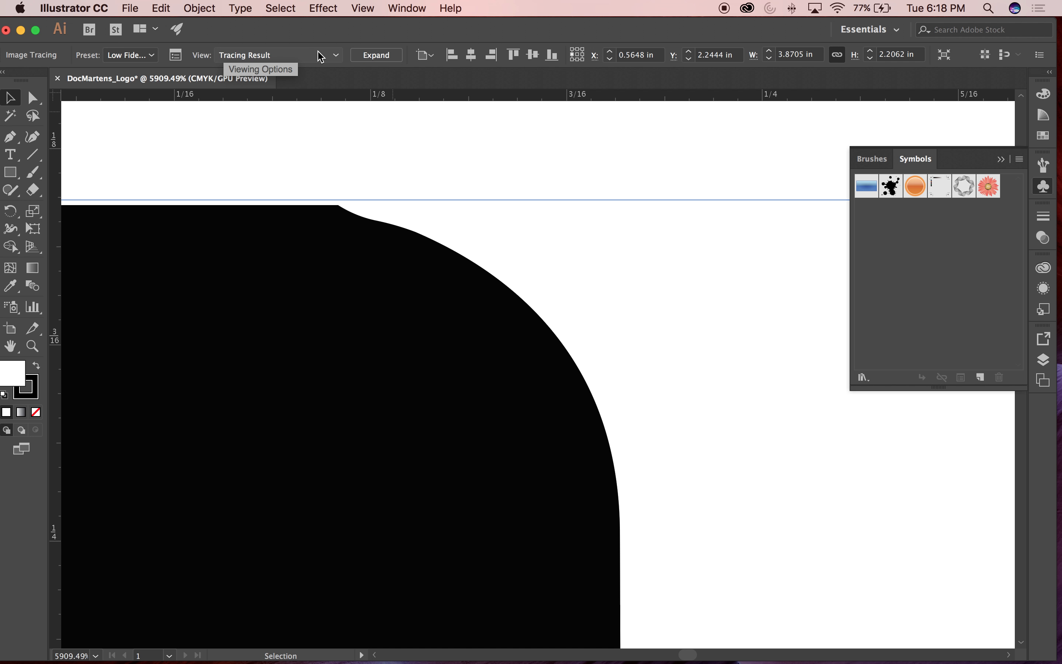
pyautogui.click(336, 56)
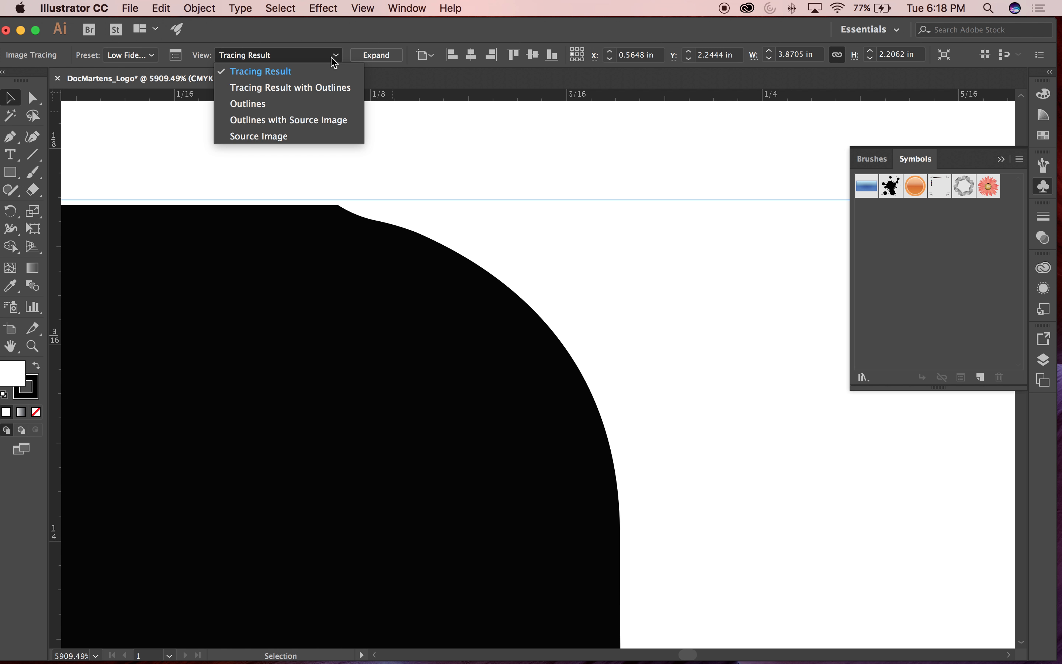
pyautogui.click(268, 137)
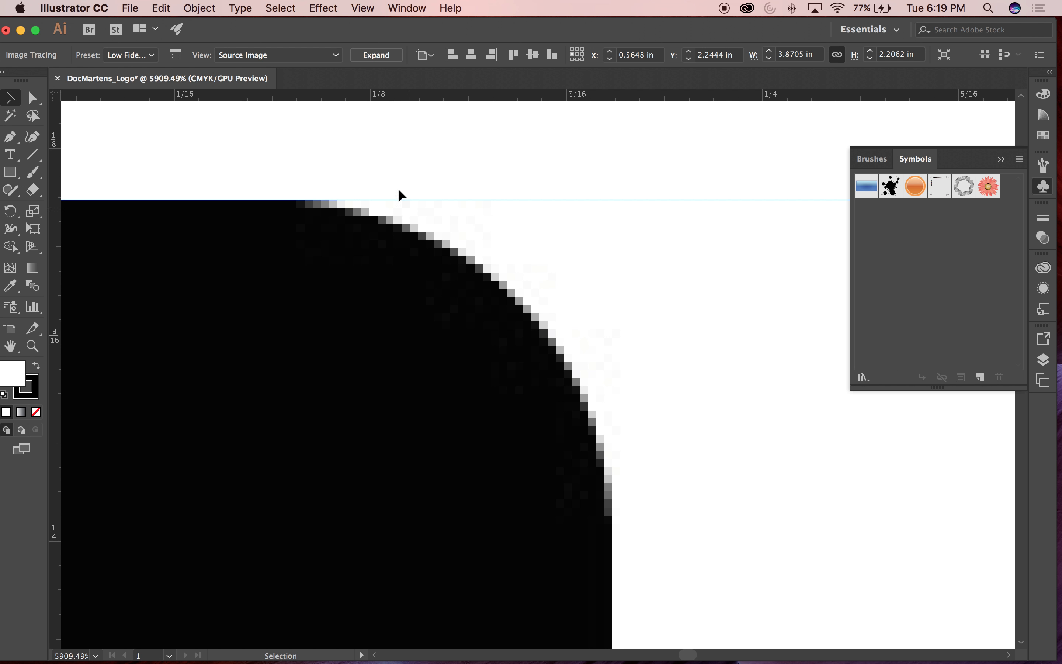
pyautogui.click(336, 56)
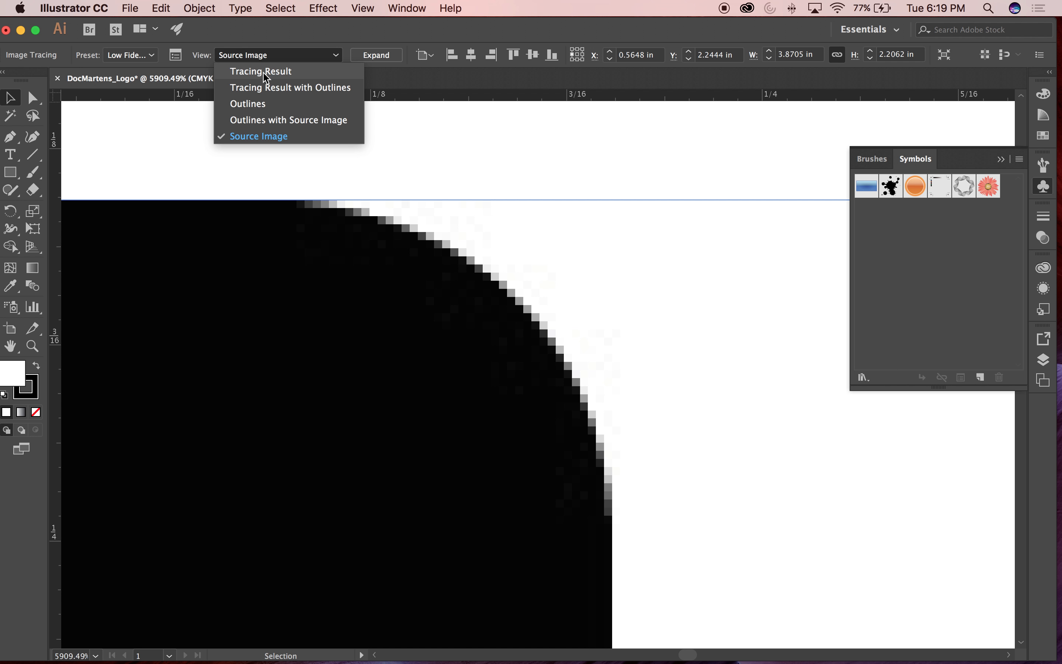
pyautogui.click(277, 72)
# Step: Compare the whole logo's source image with its tracing result, and check the unexpanded tracing in Outline mode
pyautogui.press('super+0')
pyautogui.click(336, 55)
pyautogui.click(286, 136)
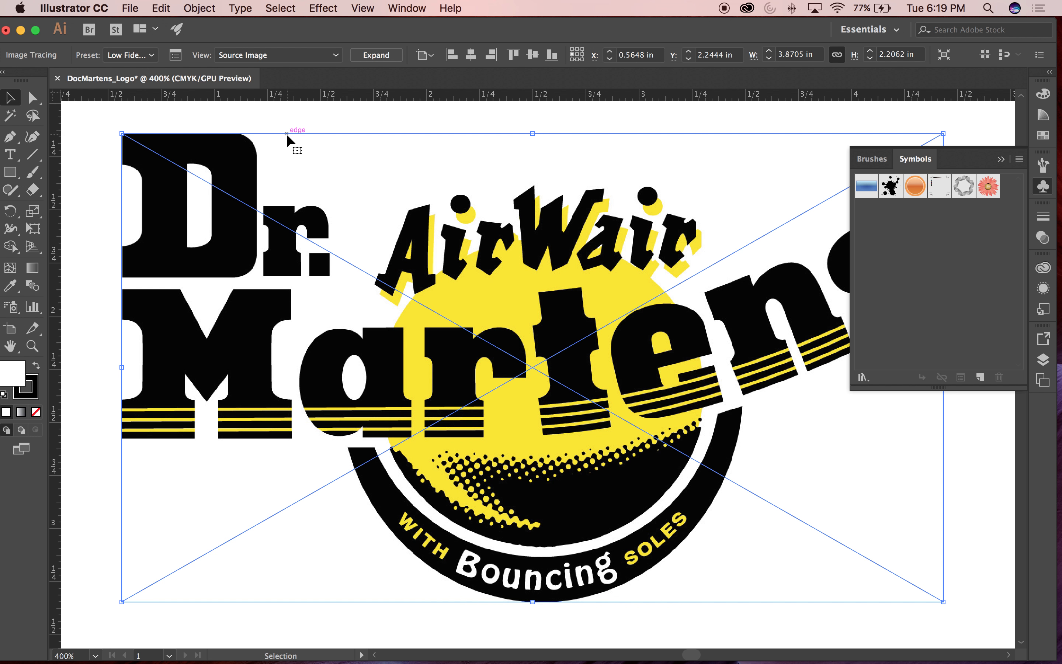
pyautogui.click(298, 56)
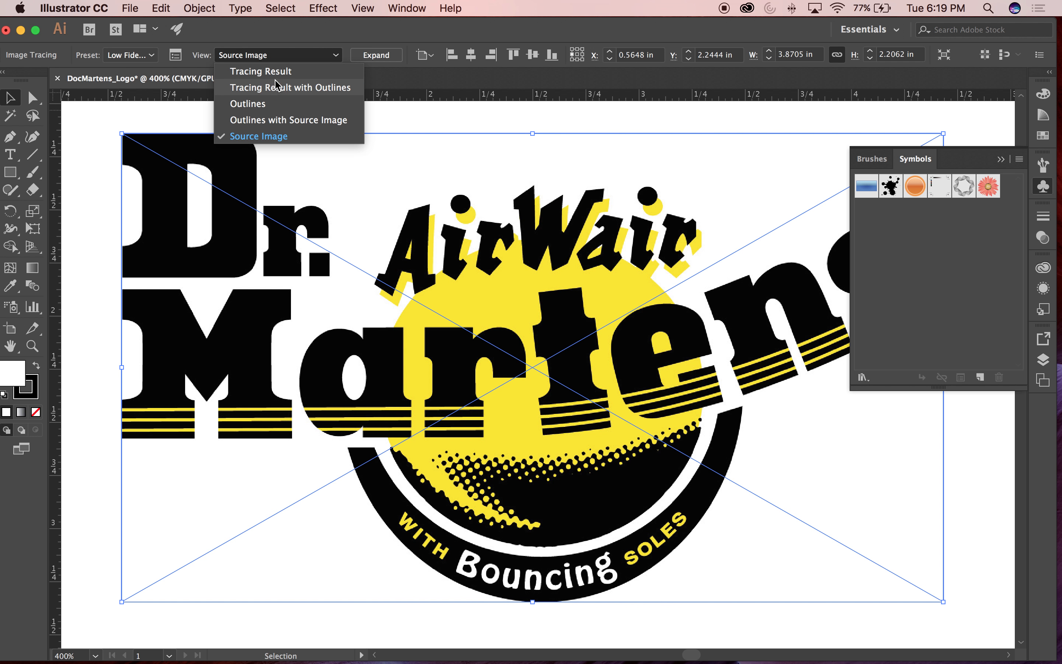
pyautogui.click(261, 71)
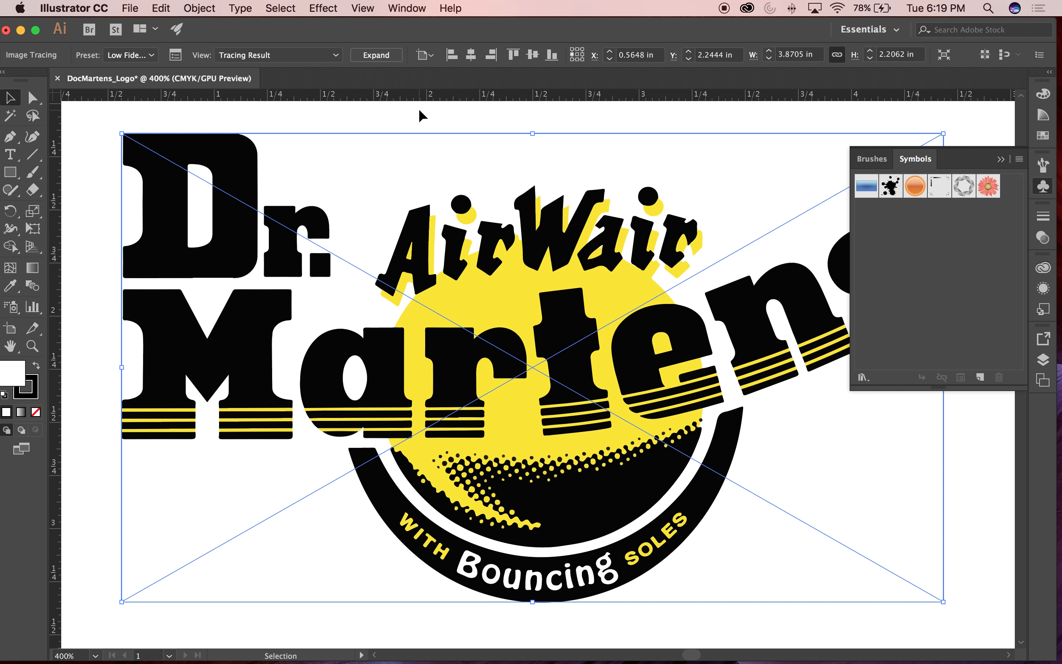
pyautogui.press('super+y')
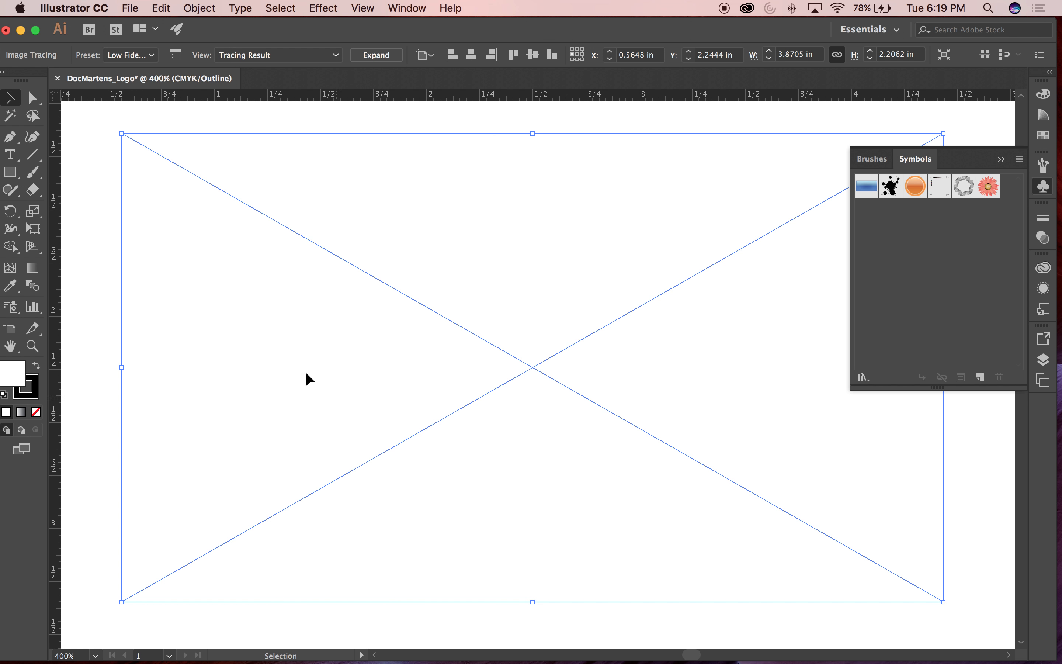
pyautogui.press('super+y')
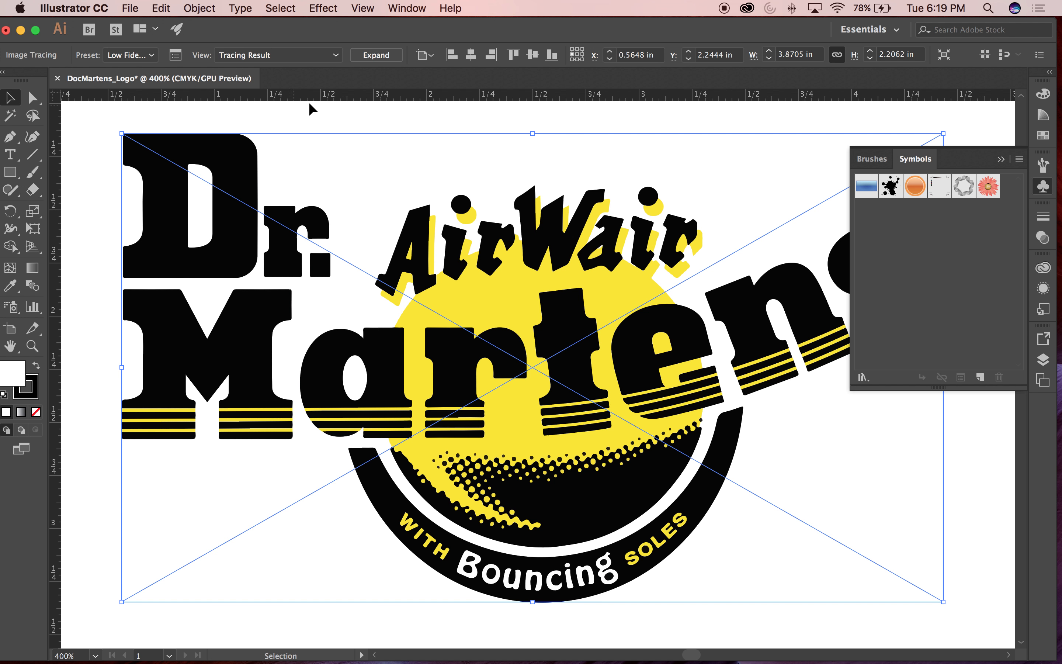
# Step: Expand the logo's image tracing into editable vector paths
pyautogui.click(487, 117)
pyautogui.click(507, 226)
pyautogui.click(376, 56)
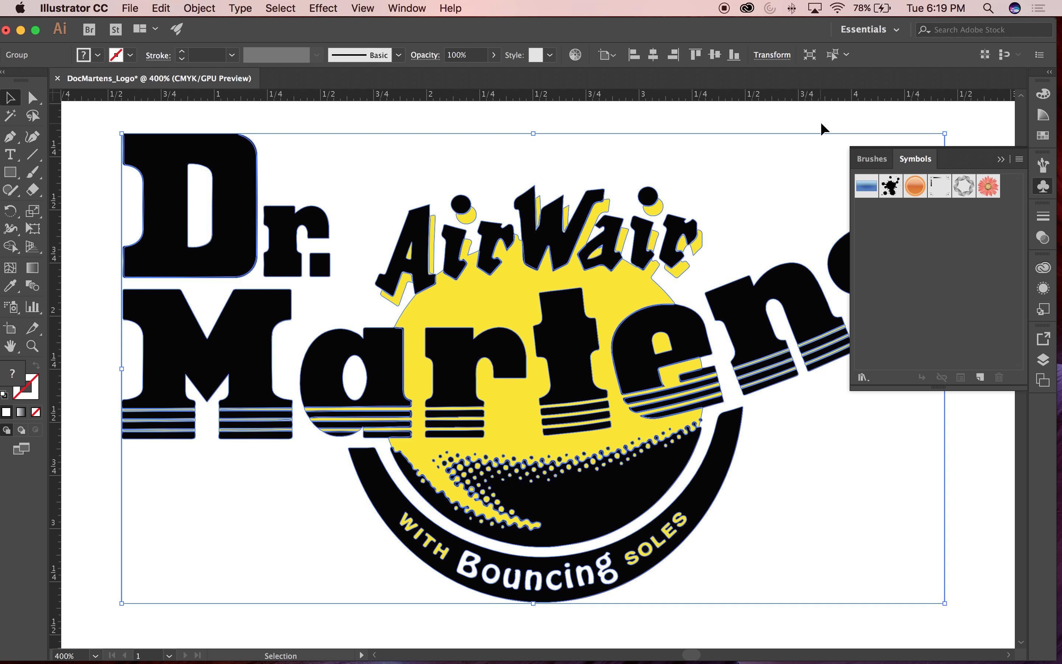
# Step: Inspect the expanded logo's paths in Outline mode around the Martens lettering, and return to the colour preview
pyautogui.press('super+y')
pyautogui.click(802, 122)
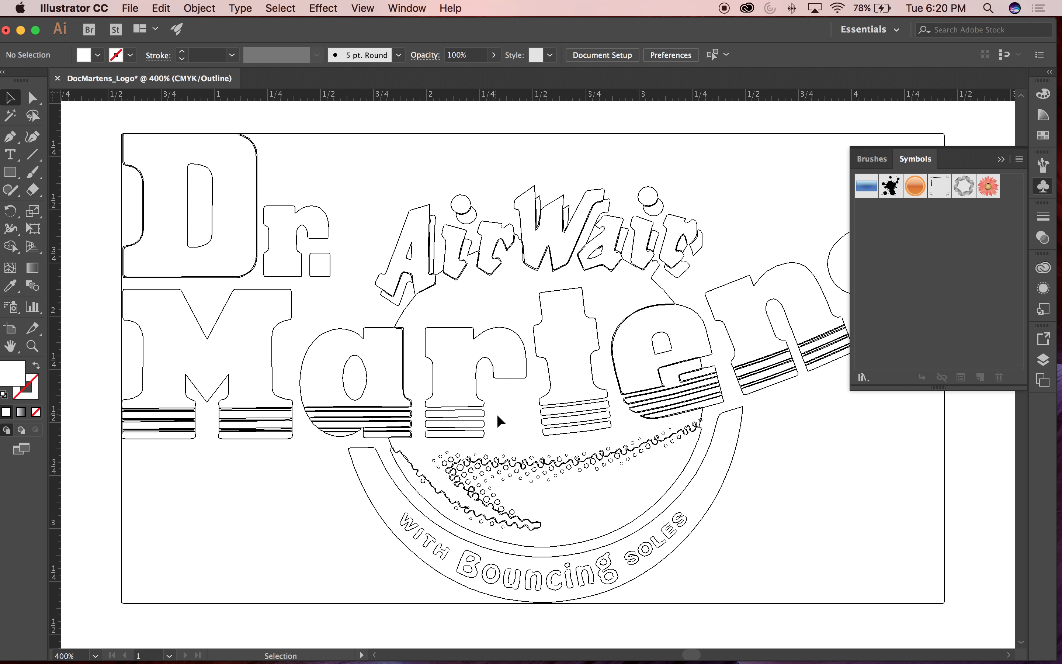
pyautogui.press('super+space')
pyautogui.moveTo(401, 295); pyautogui.dragTo(725, 459)
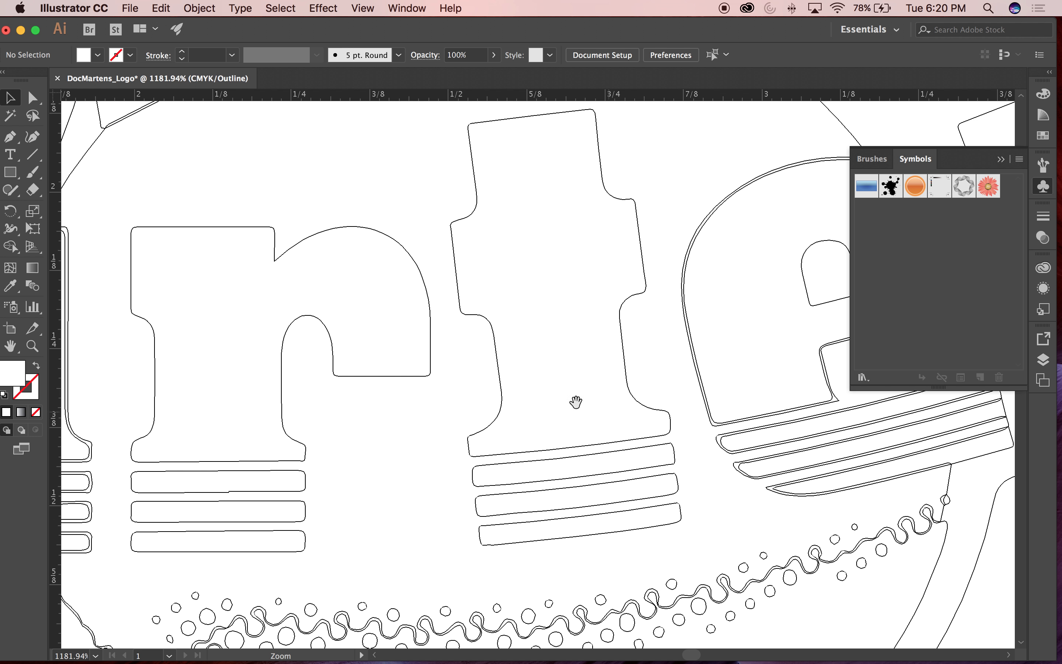
pyautogui.press('super+minus')
pyautogui.press('super+minus')
pyautogui.press('super+minus')
pyautogui.press('super+minus')
pyautogui.press('super+minus')
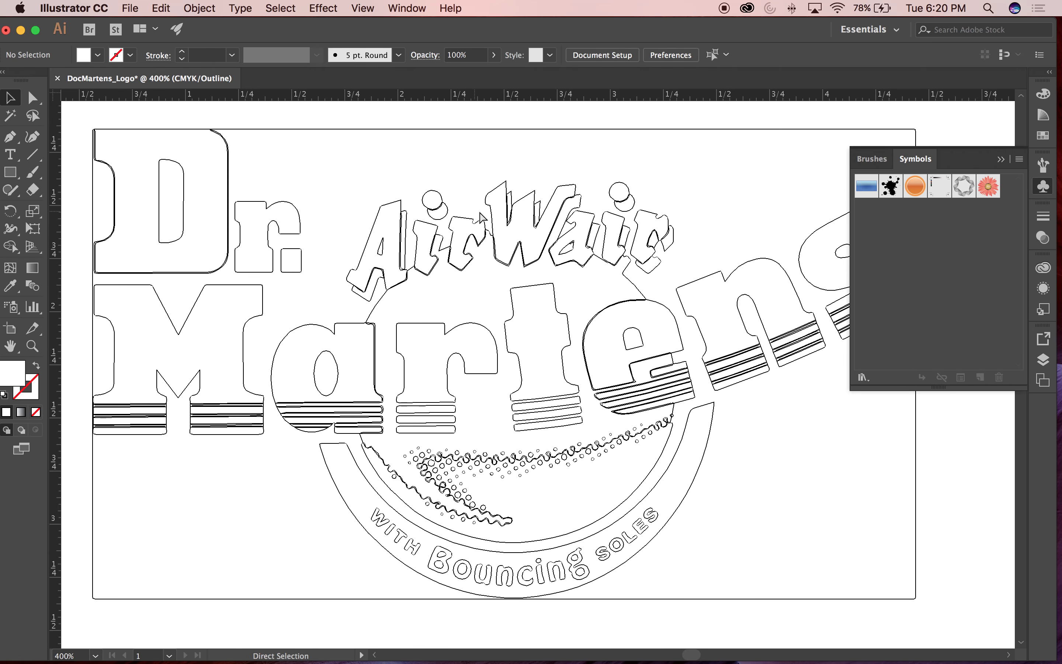
pyautogui.press('super+equal')
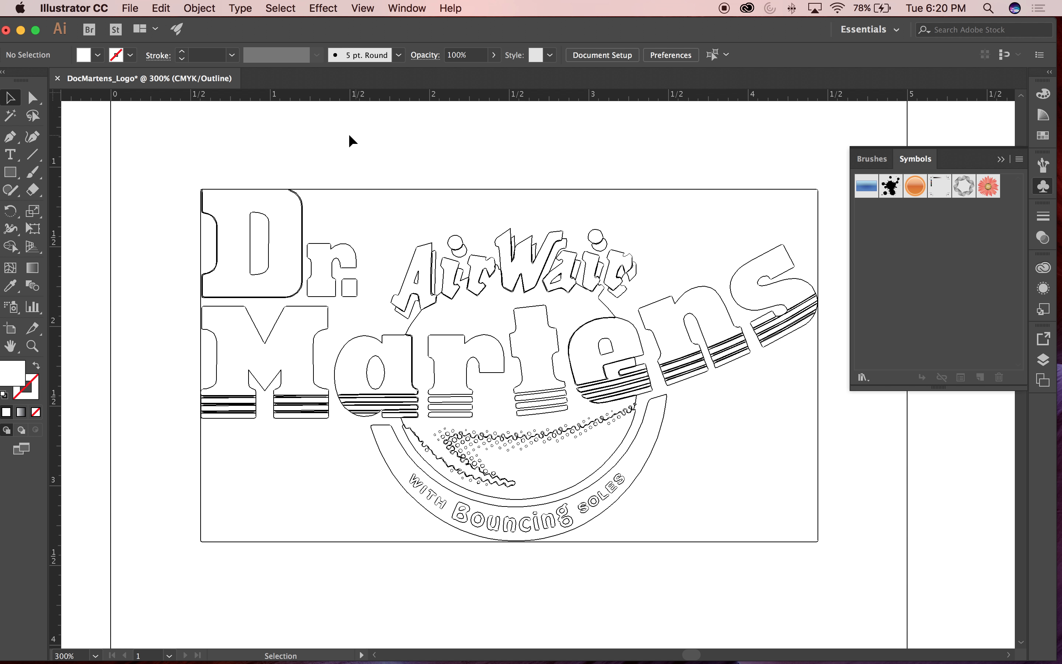
pyautogui.press('super+y')
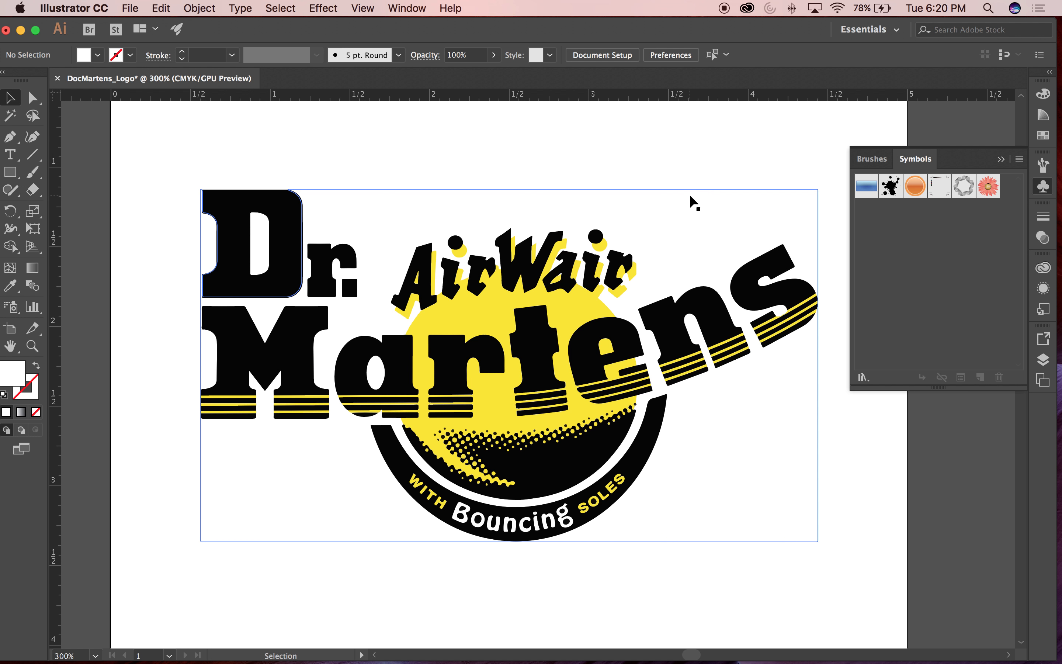
pyautogui.press('a')
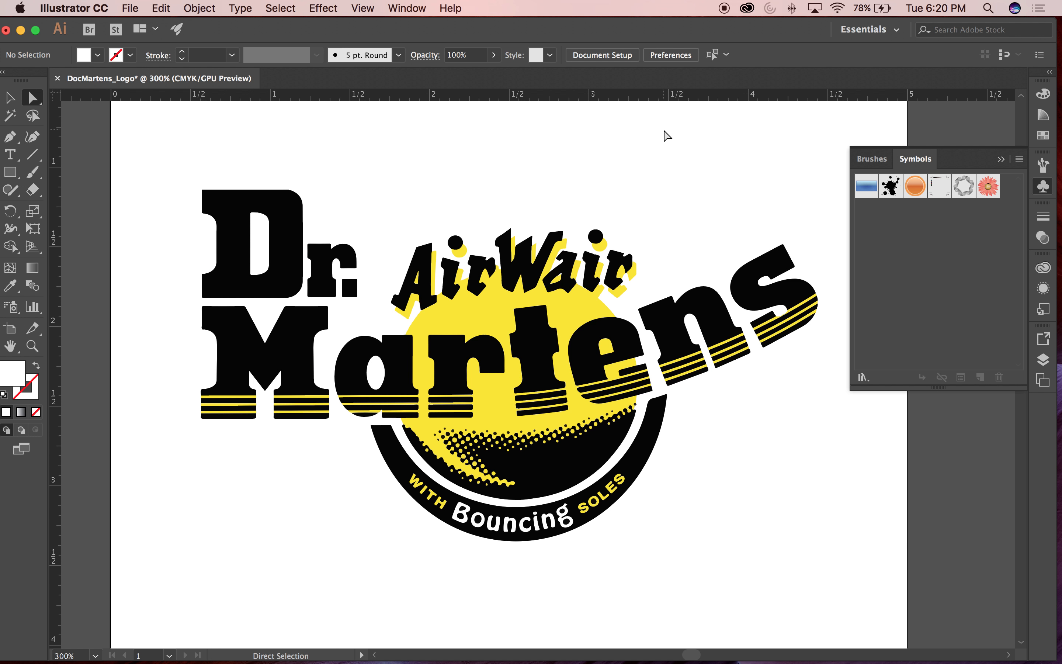
pyautogui.moveTo(747, 128); pyautogui.dragTo(832, 207)
pyautogui.click(706, 152)
pyautogui.moveTo(603, 141); pyautogui.dragTo(771, 183)
pyautogui.press('m')
pyautogui.click(653, 145)
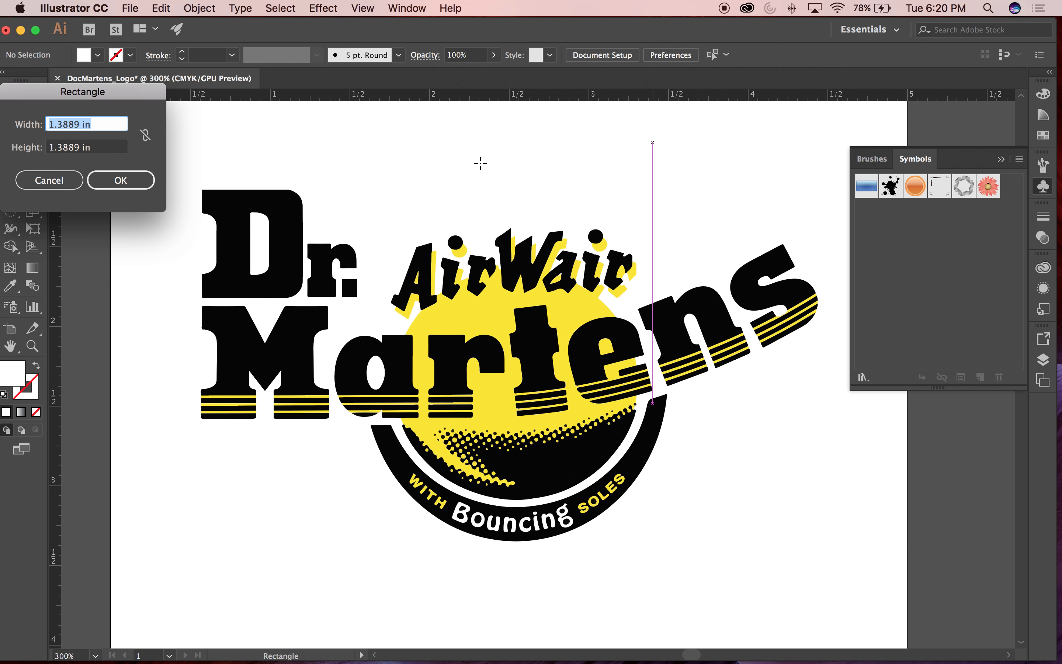
pyautogui.press('Escape')
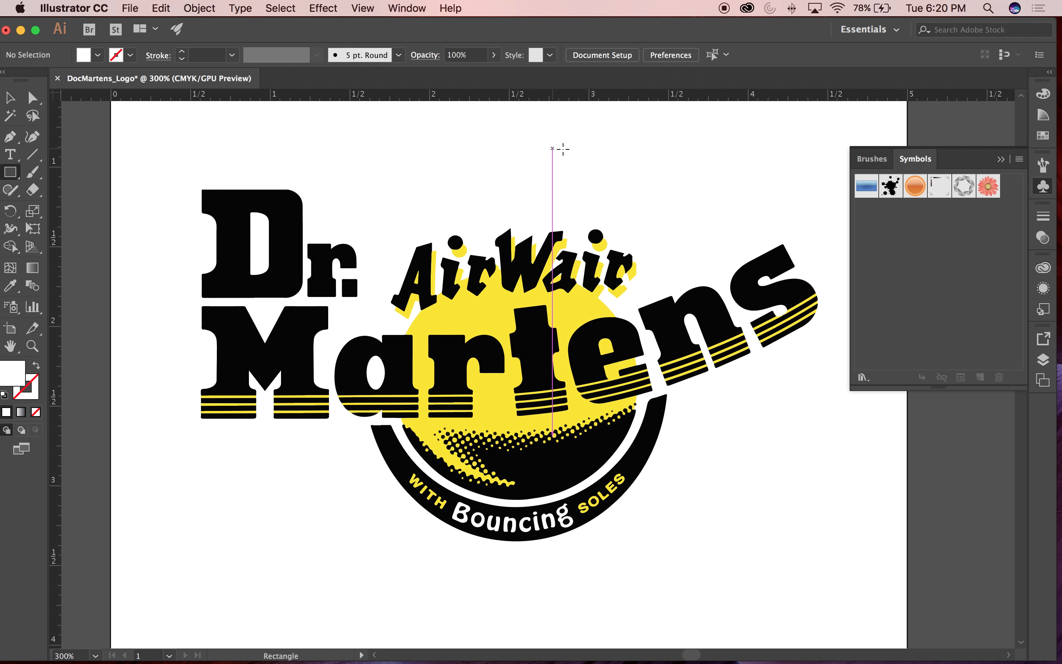
# Step: Set the fill to grey and draw a rectangle about 4.9 by 4 in over the whole logo
pyautogui.press('super+minus')
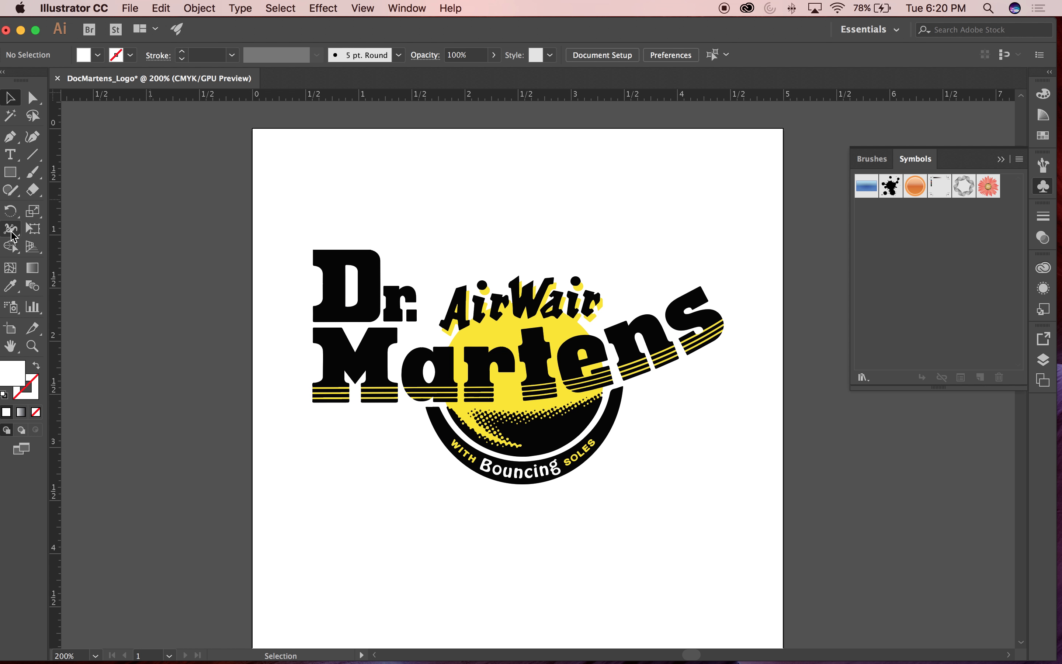
pyautogui.click(15, 175)
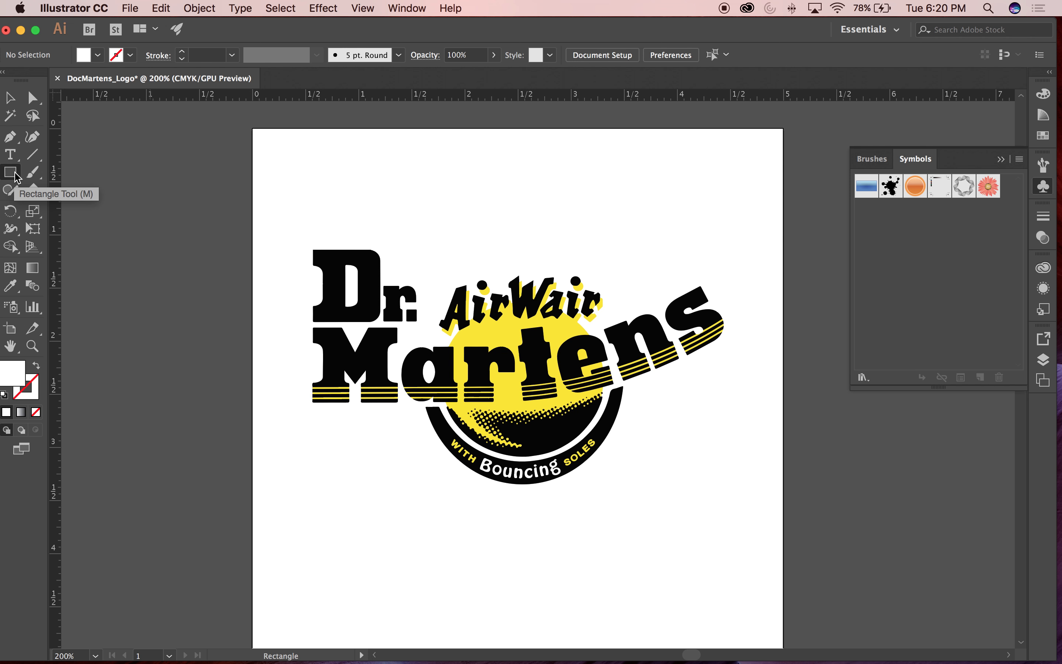
pyautogui.doubleClick(19, 380)
pyautogui.moveTo(730, 318); pyautogui.dragTo(576, 308)
pyautogui.click(917, 223)
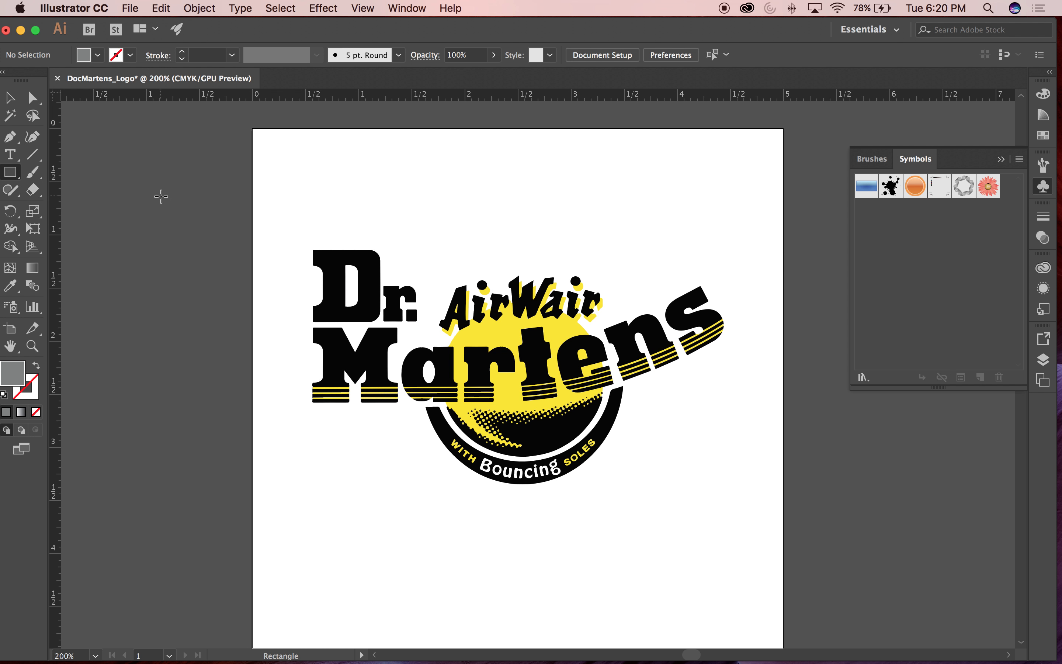
pyautogui.moveTo(257, 150); pyautogui.dragTo(780, 577)
pyautogui.press('v')
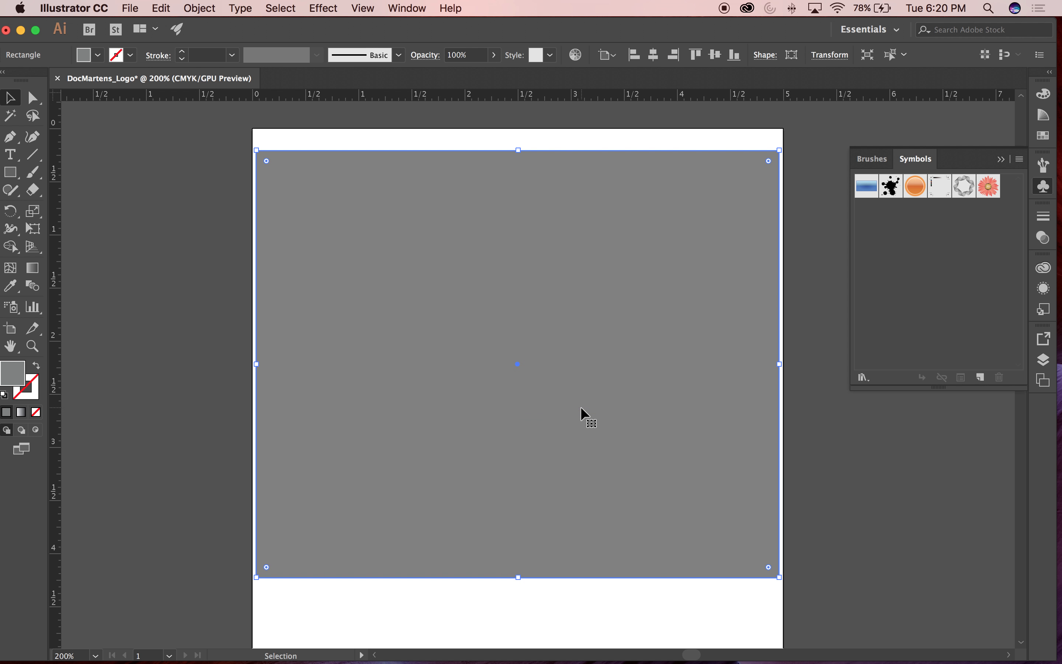
# Step: Send the grey rectangle behind the logo to serve as a contrasting backdrop
pyautogui.click(407, 8)
pyautogui.moveTo(200, 9)
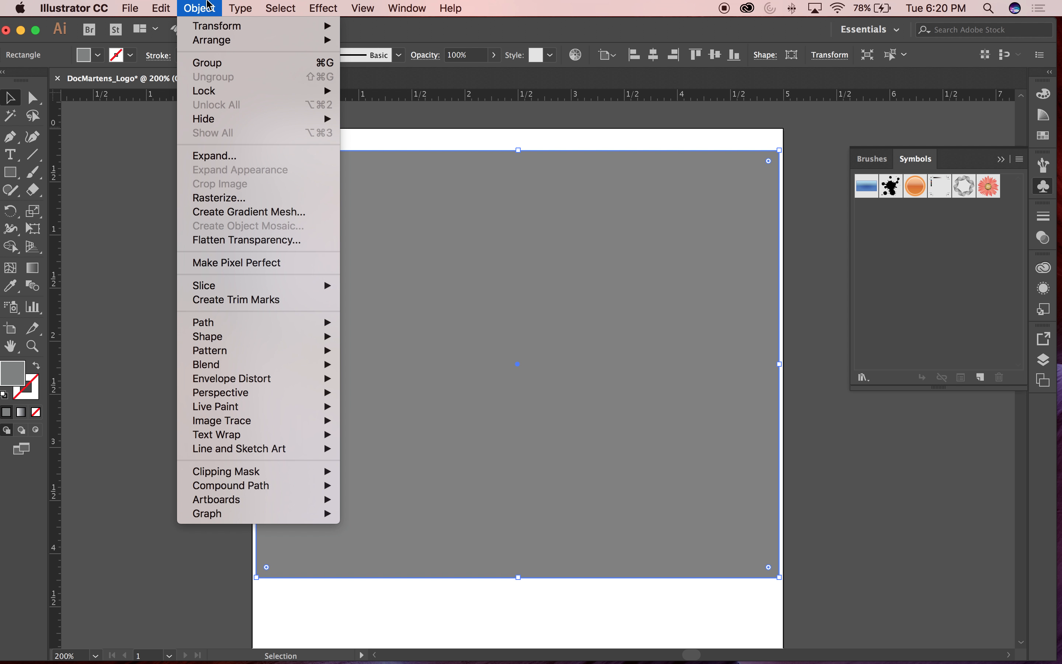
pyautogui.moveTo(250, 92)
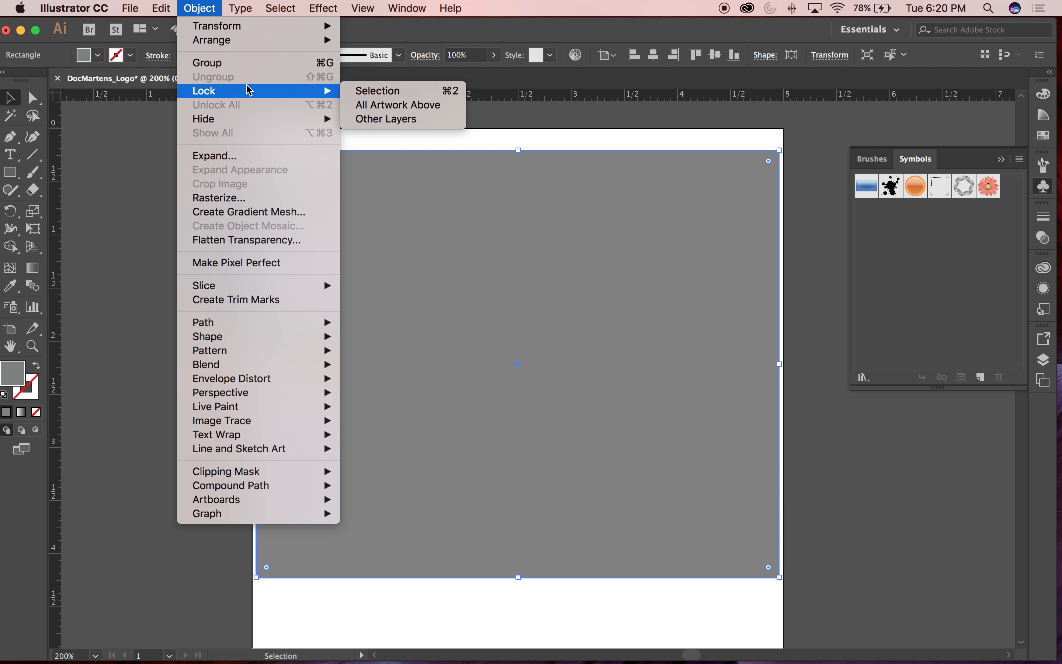
pyautogui.moveTo(249, 40)
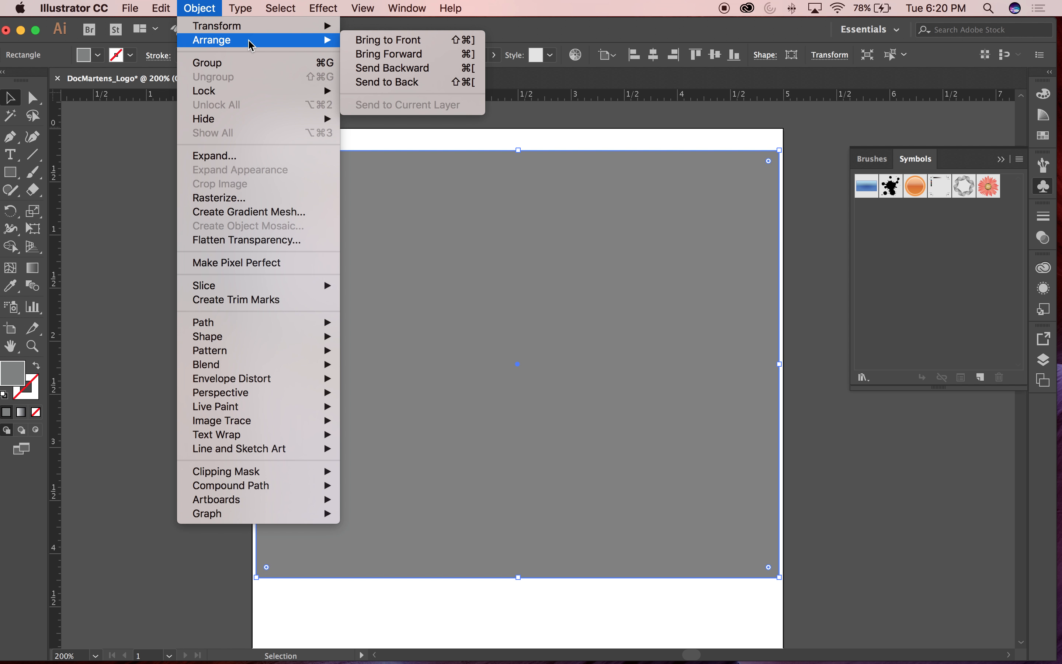
pyautogui.click(381, 84)
pyautogui.click(813, 154)
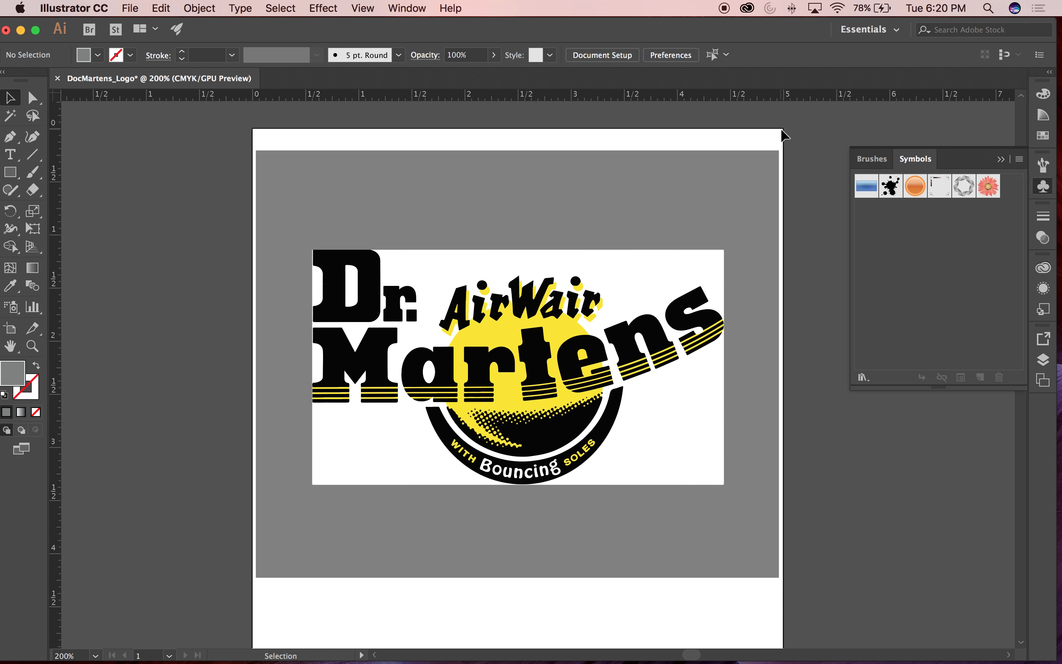
# Step: Move the traced logo with its white background slightly right and up over the grey rectangle
pyautogui.press('super+equal')
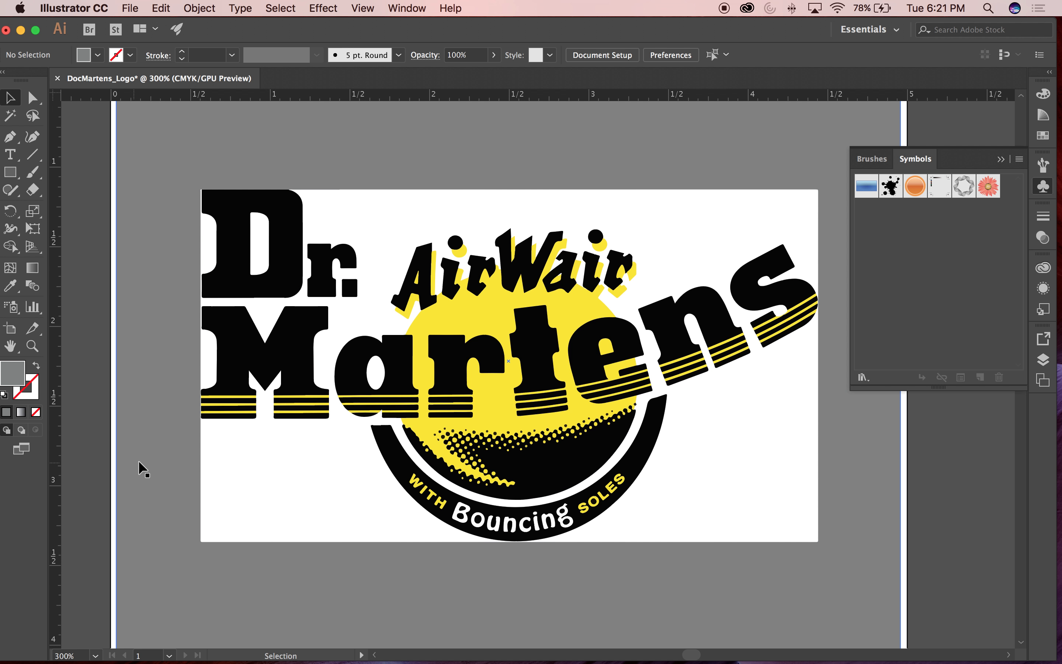
pyautogui.click(218, 480)
pyautogui.moveTo(271, 475); pyautogui.dragTo(321, 469)
pyautogui.click(155, 151)
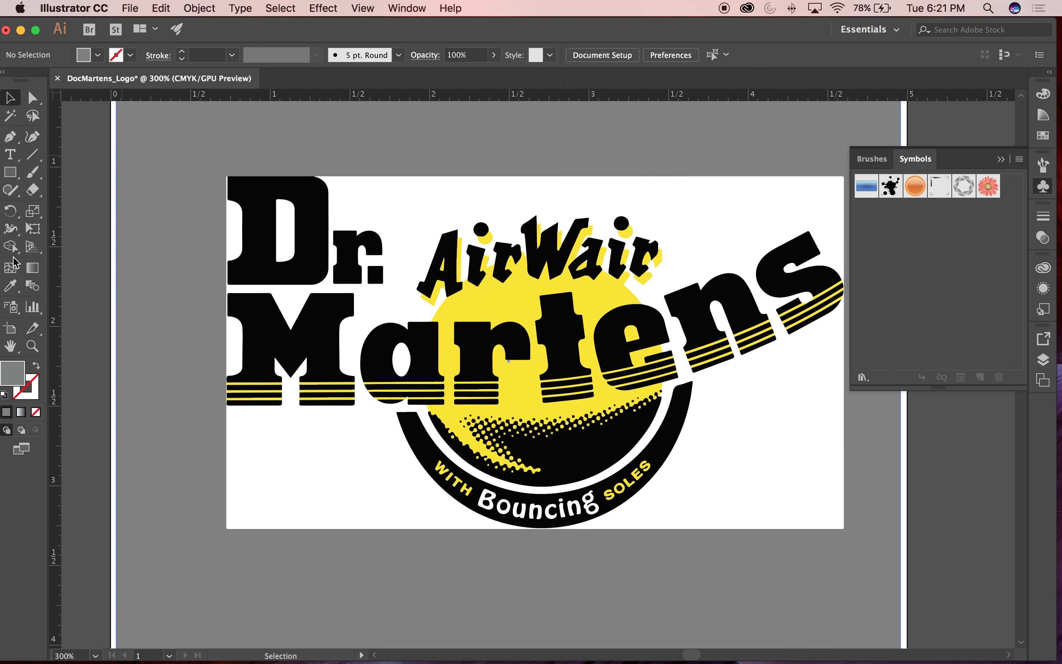
# Step: Try to delete all the logo's white shapes at once with the Magic Wand, and undo the deletion
pyautogui.click(11, 116)
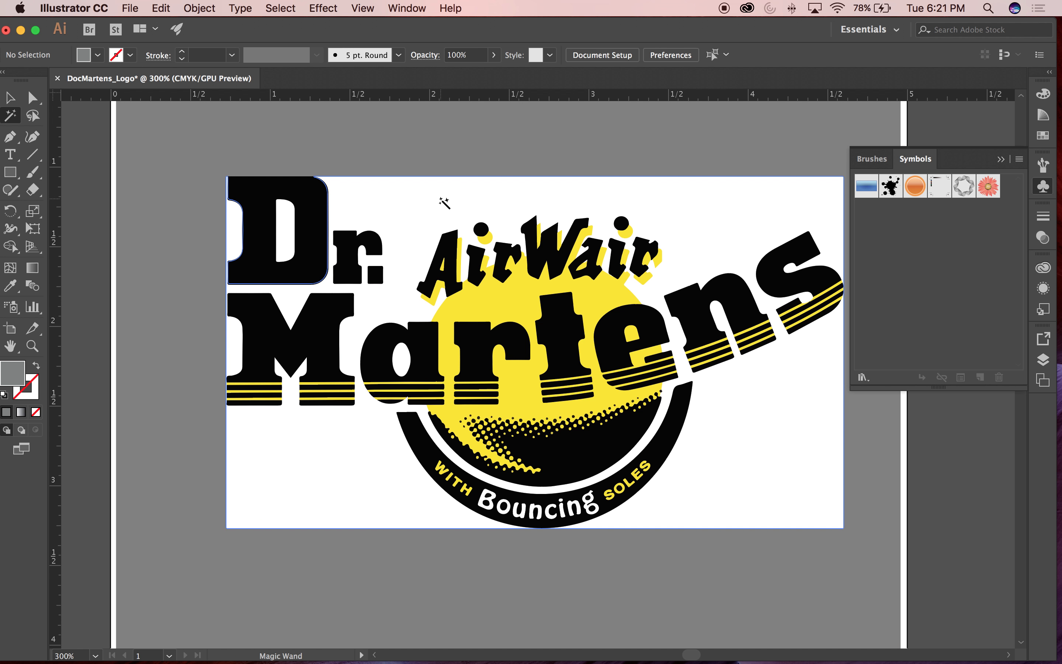
pyautogui.click(435, 199)
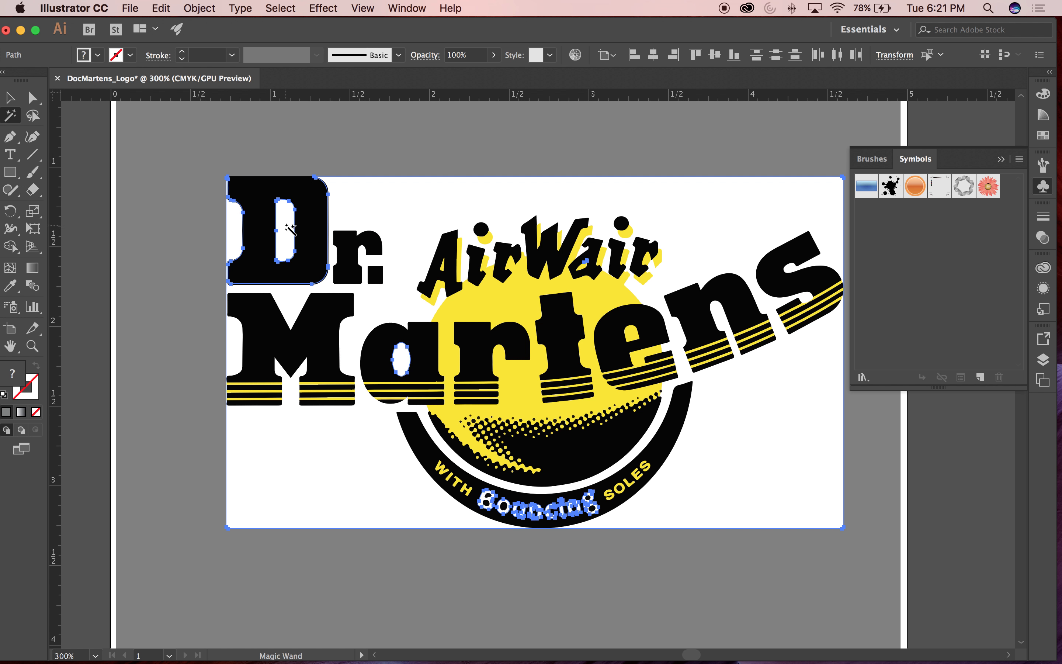
pyautogui.press('v')
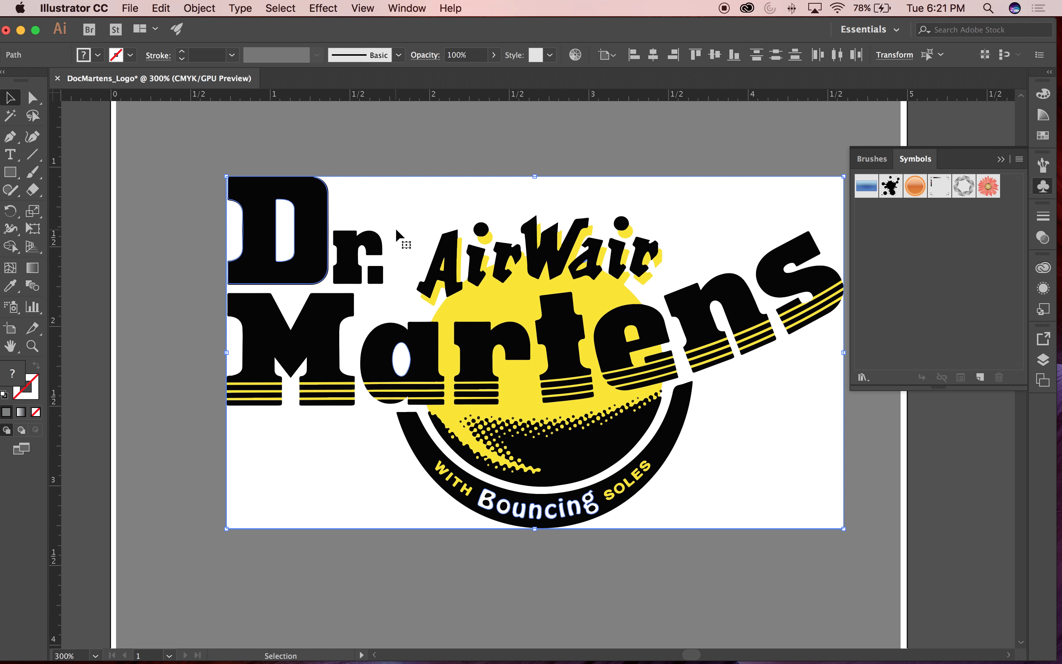
pyautogui.press('Delete')
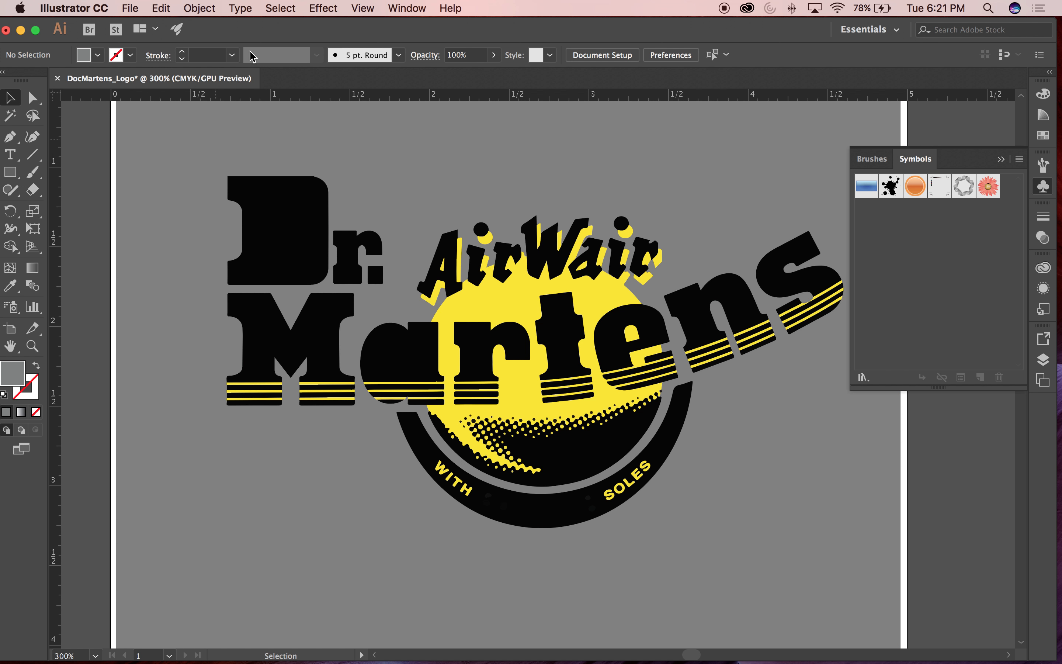
pyautogui.press('super+z')
pyautogui.click(90, 148)
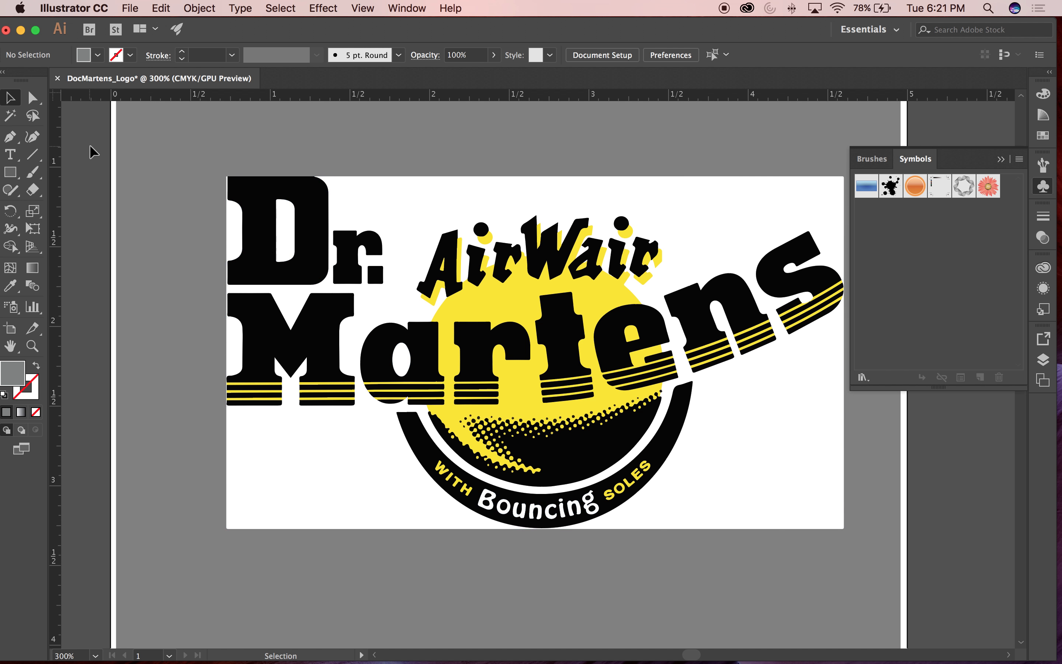
# Step: Apply the Pathfinder Divide operation to the whole logo group so overlapping shapes are cut apart
pyautogui.click(273, 202)
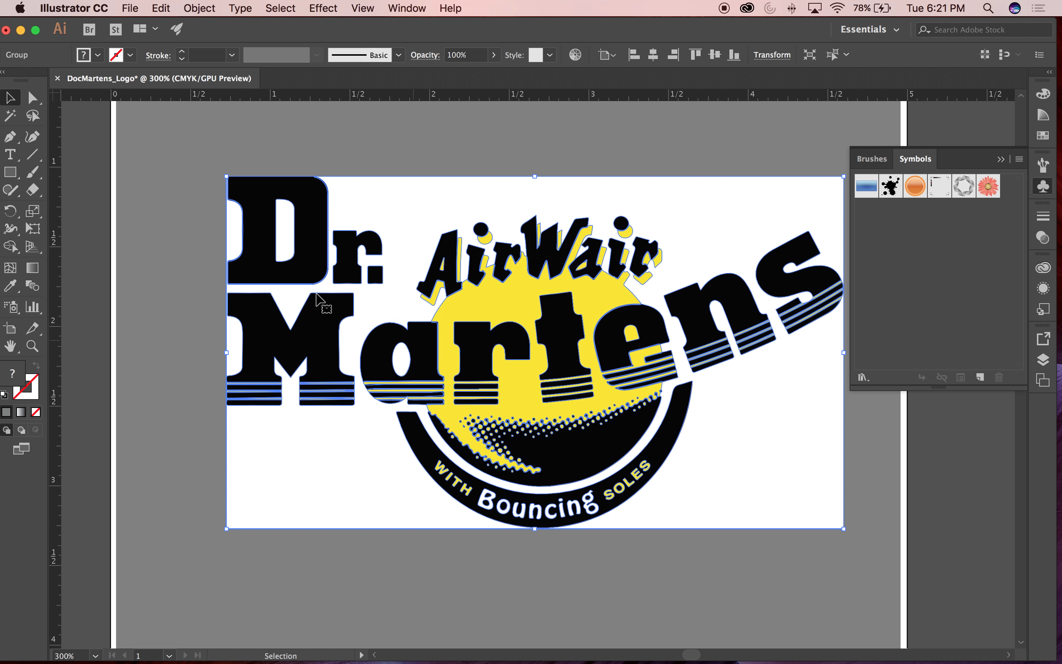
pyautogui.click(193, 4)
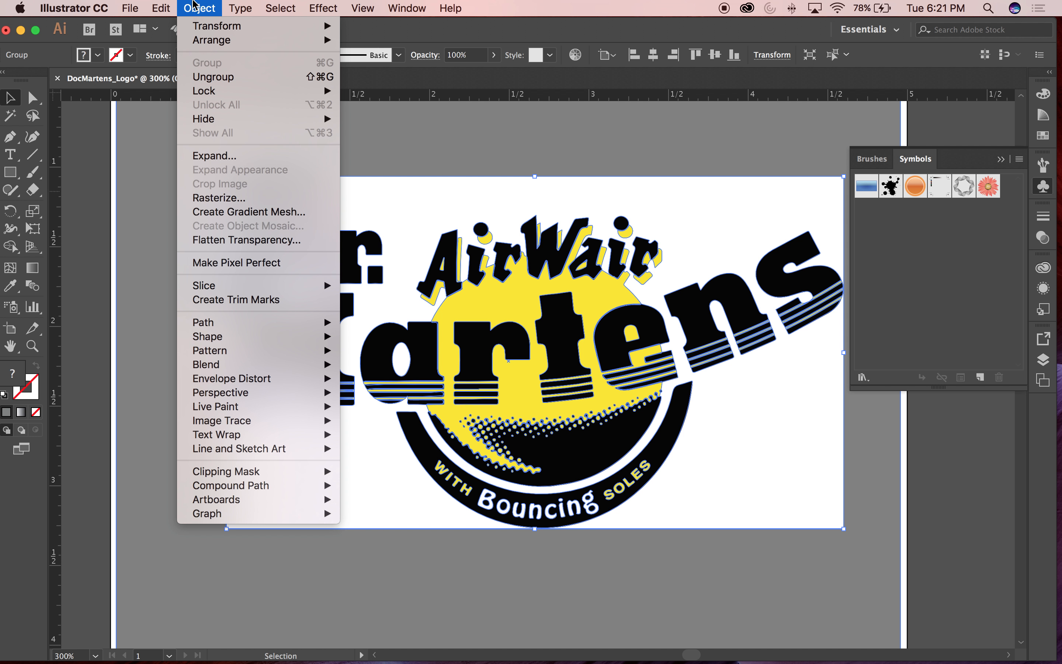
pyautogui.moveTo(397, 4)
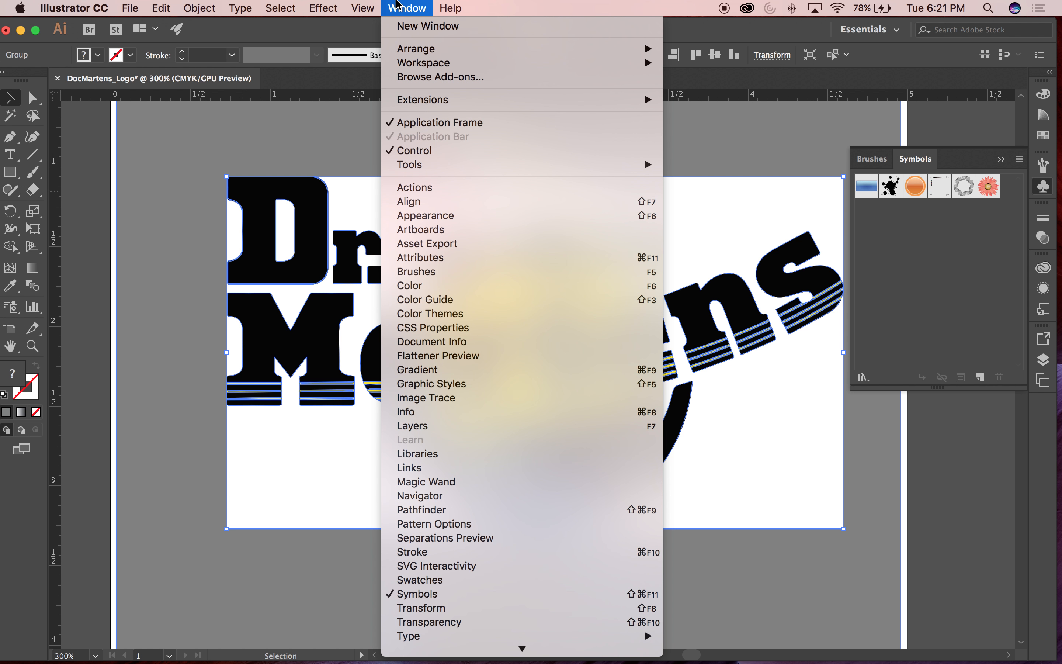
pyautogui.click(424, 517)
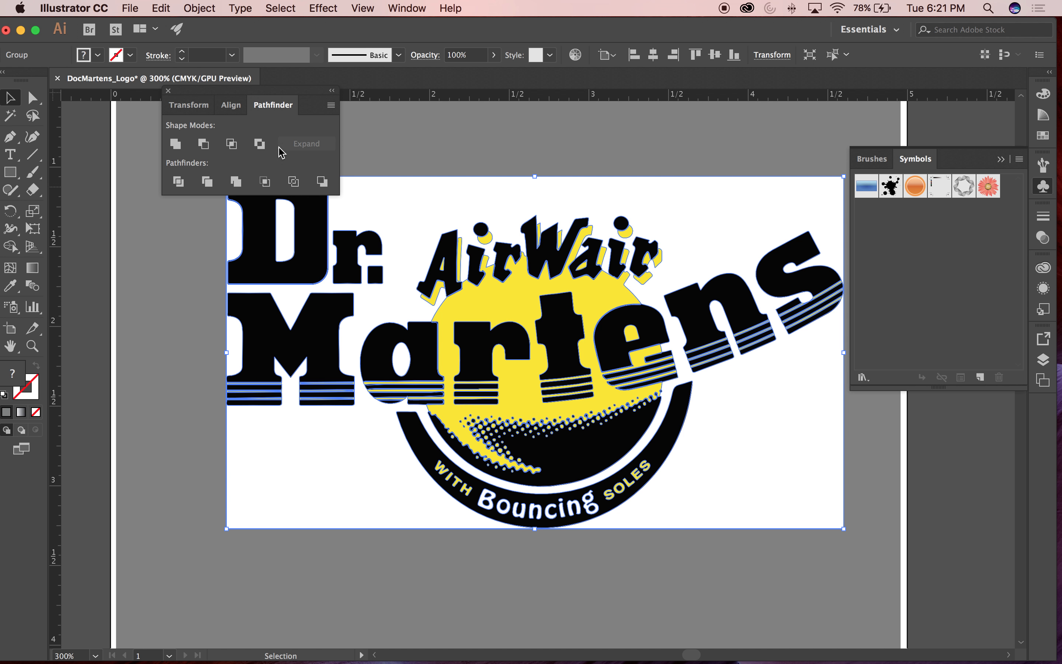
pyautogui.moveTo(240, 92); pyautogui.dragTo(182, 101)
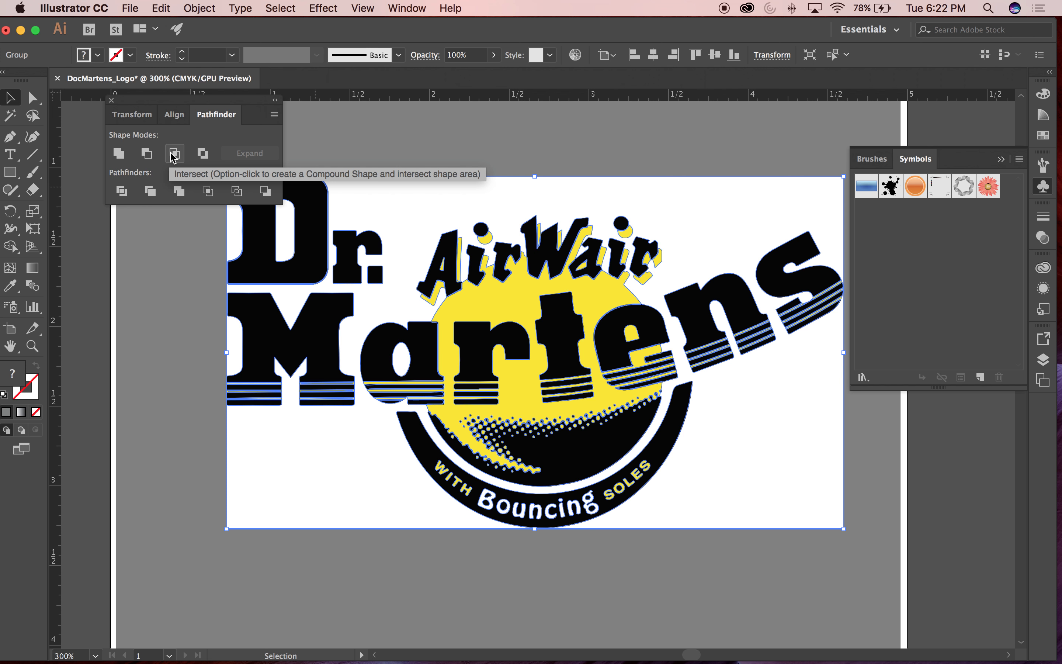
pyautogui.click(123, 192)
pyautogui.click(376, 143)
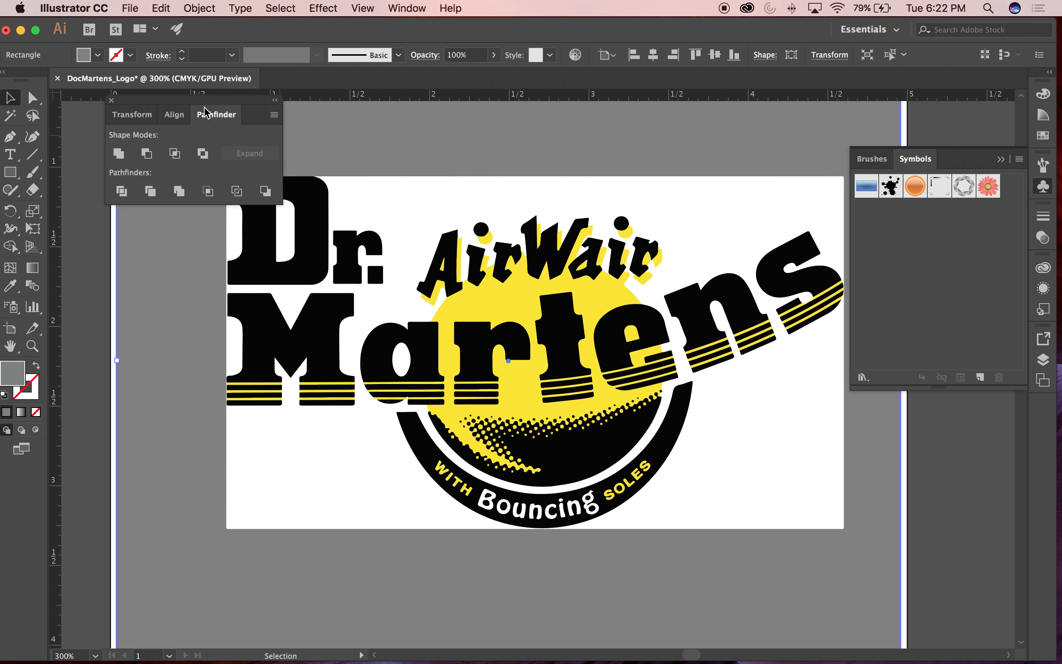
# Step: Delete the white shape inside the letter D with the Direct Selection tool
pyautogui.press('a')
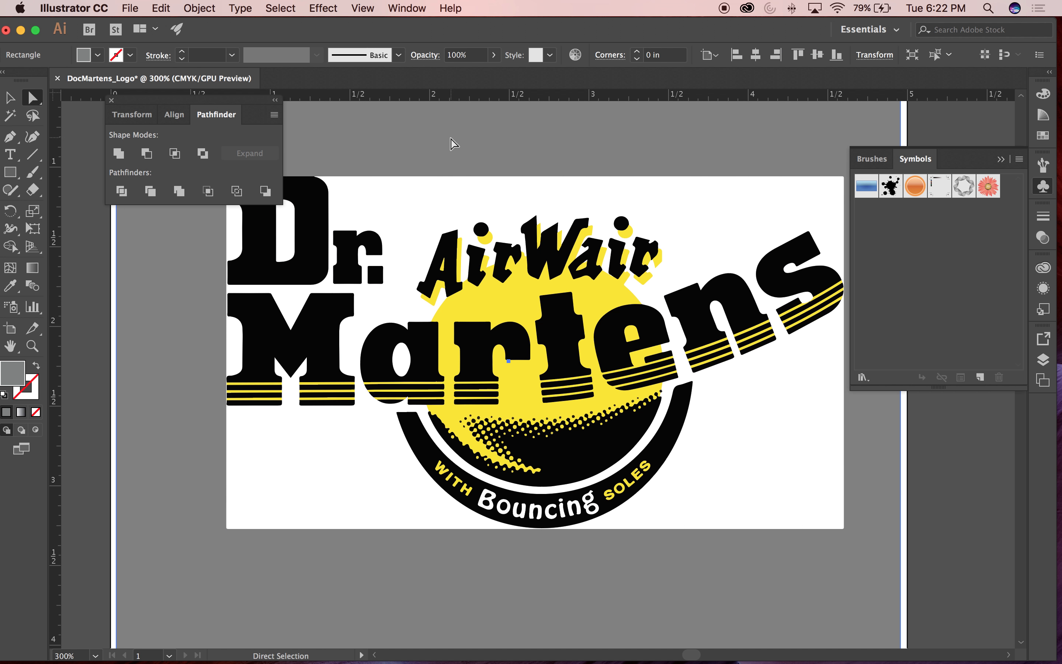
pyautogui.click(283, 232)
pyautogui.click(285, 232)
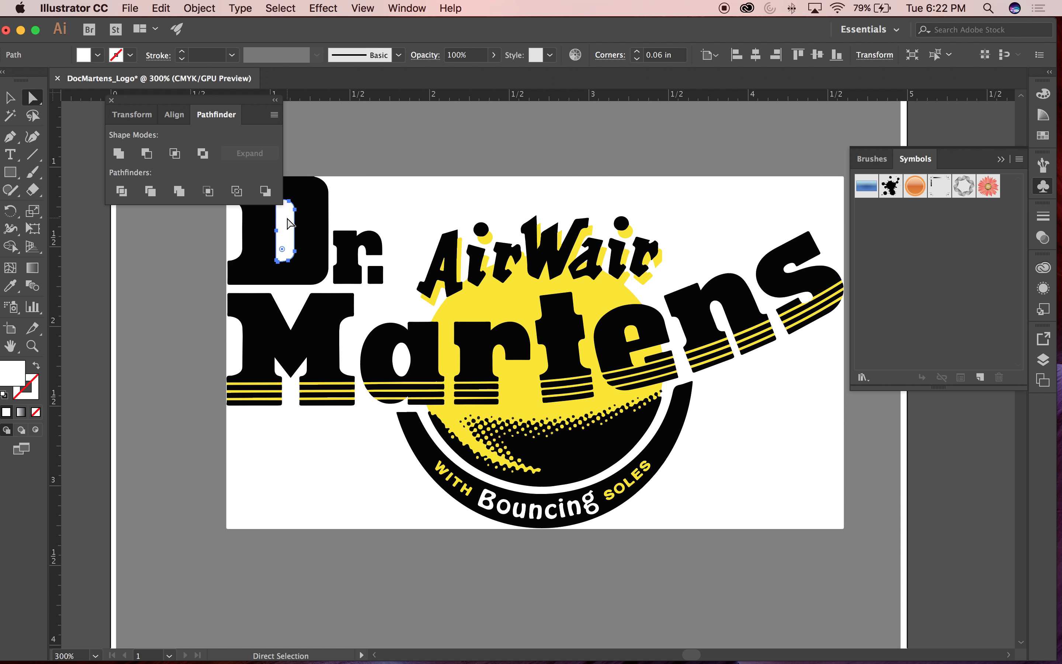
pyautogui.press('Delete')
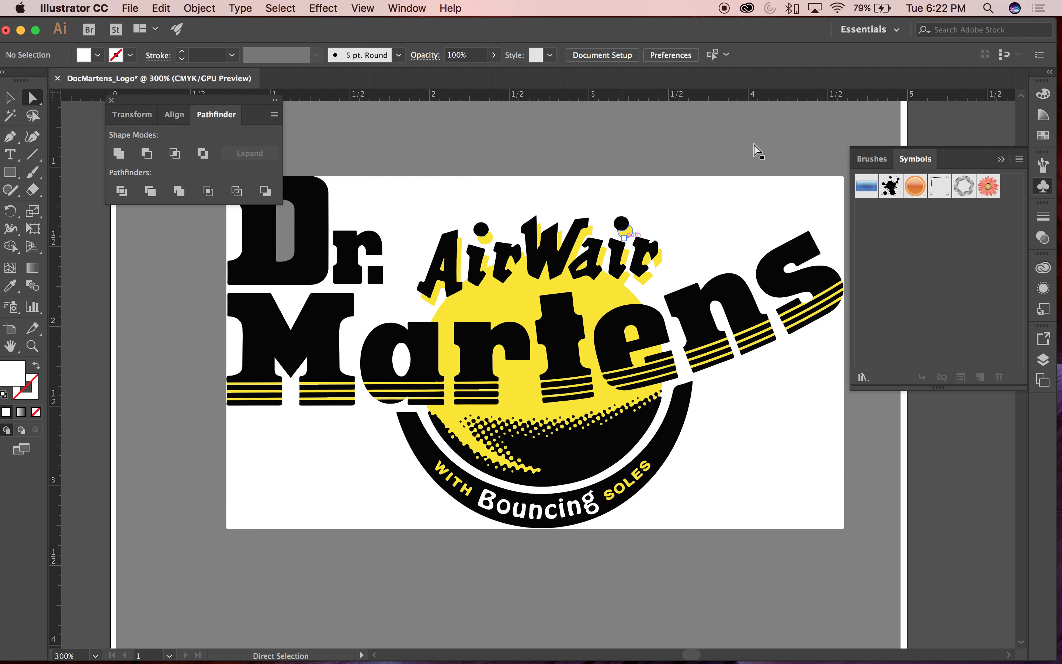
# Step: Close the Pathfinder options, and select and delete all remaining white shapes of the logo with the Magic Wand
pyautogui.click(111, 100)
pyautogui.click(10, 117)
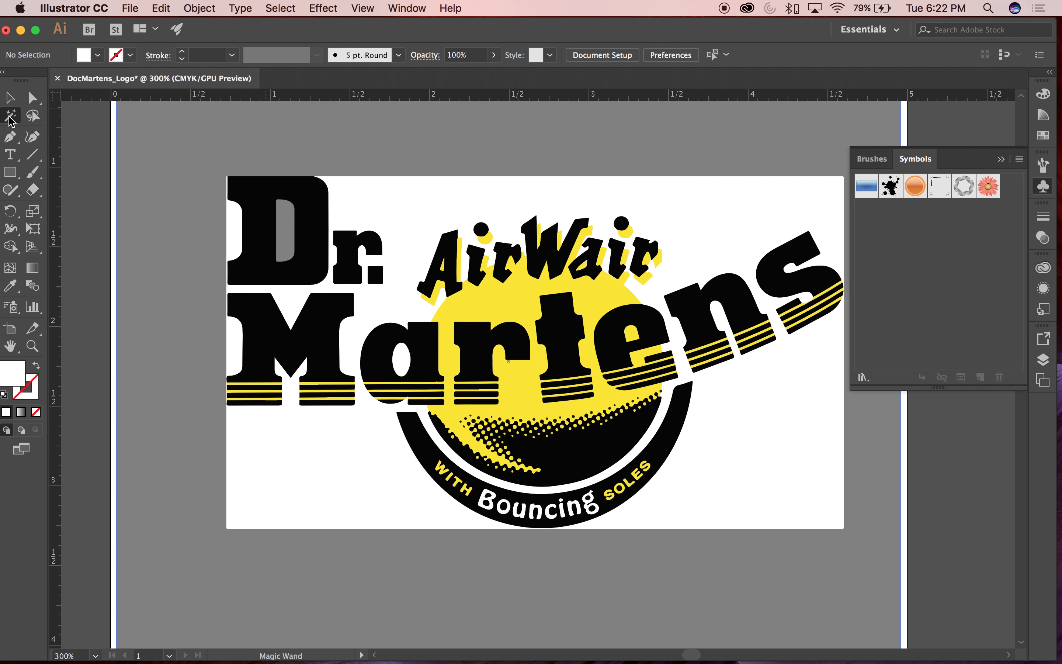
pyautogui.click(376, 200)
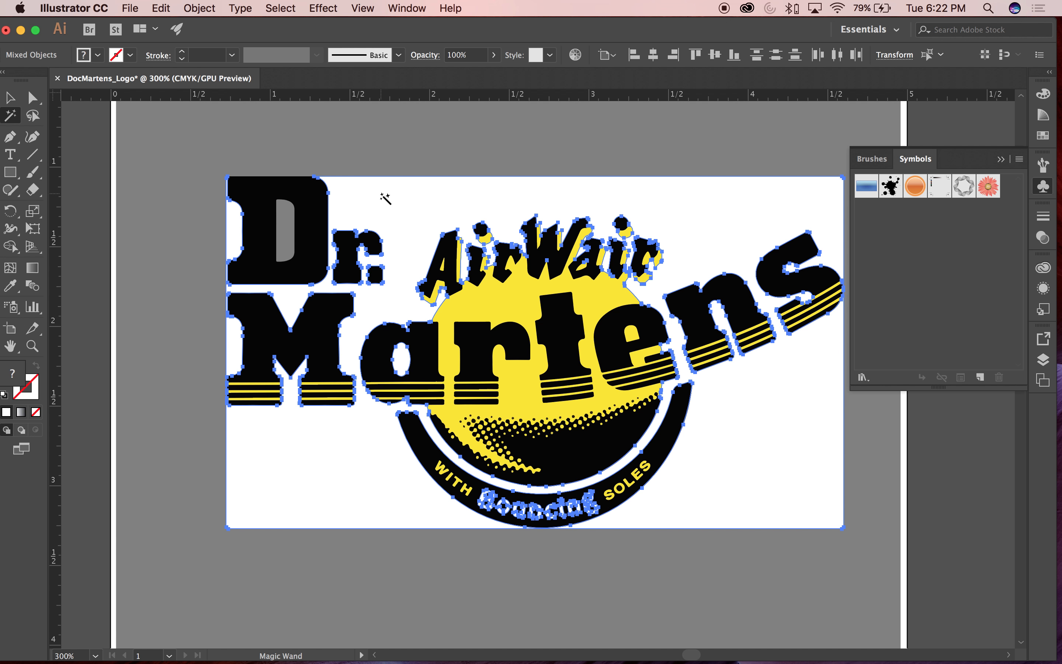
pyautogui.press('Delete')
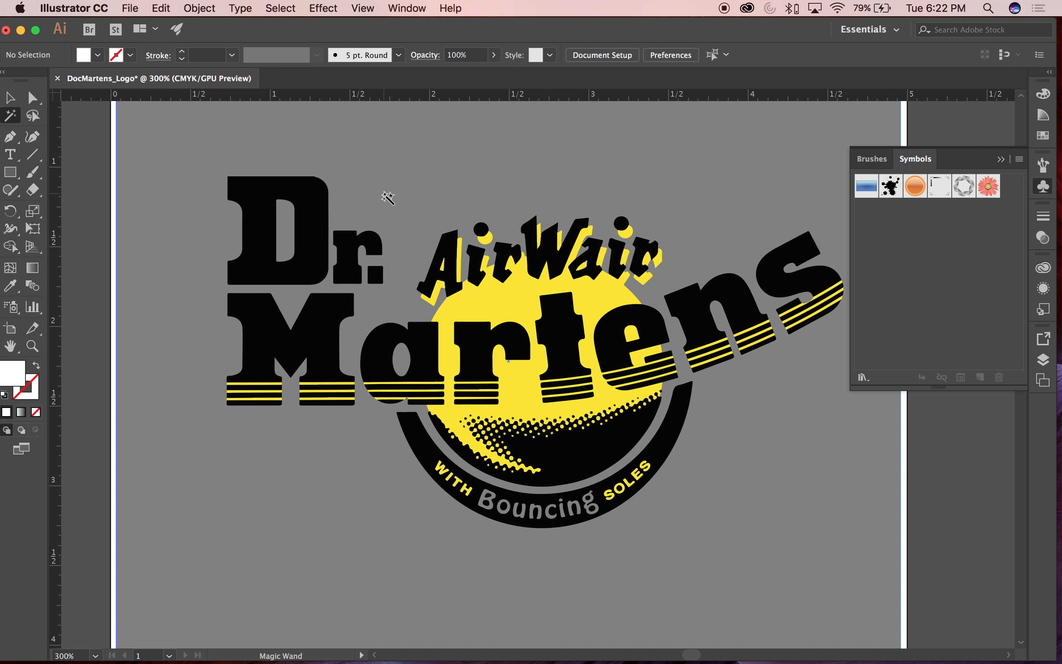
# Step: Move the grey backdrop rectangle around behind the cut-out logo, and delete the rectangle
pyautogui.press('v')
pyautogui.press('super+minus')
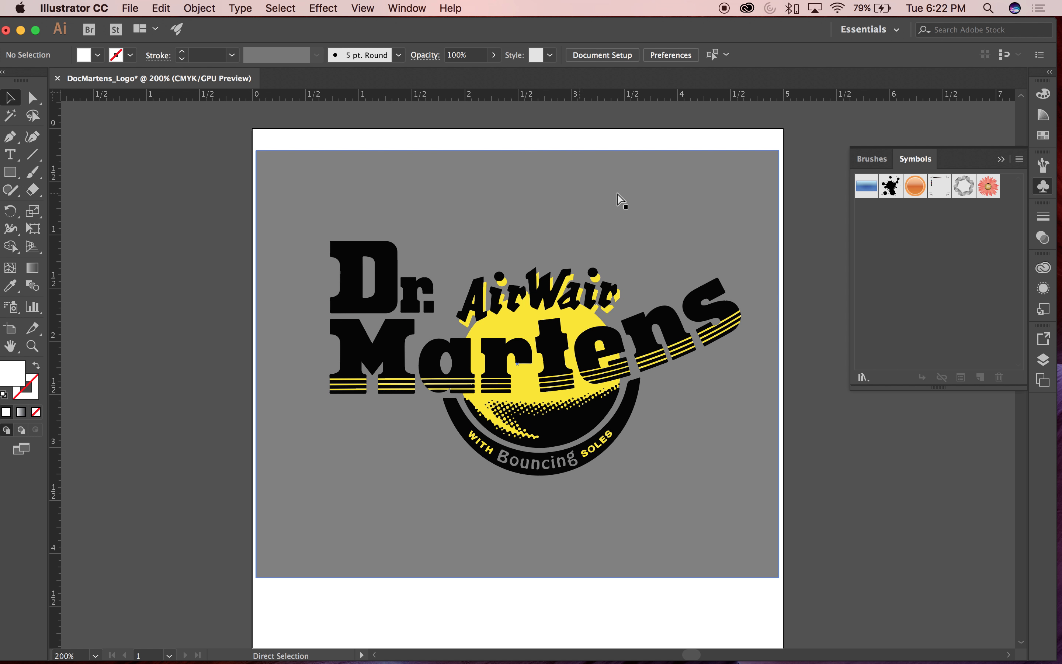
pyautogui.press('super+minus')
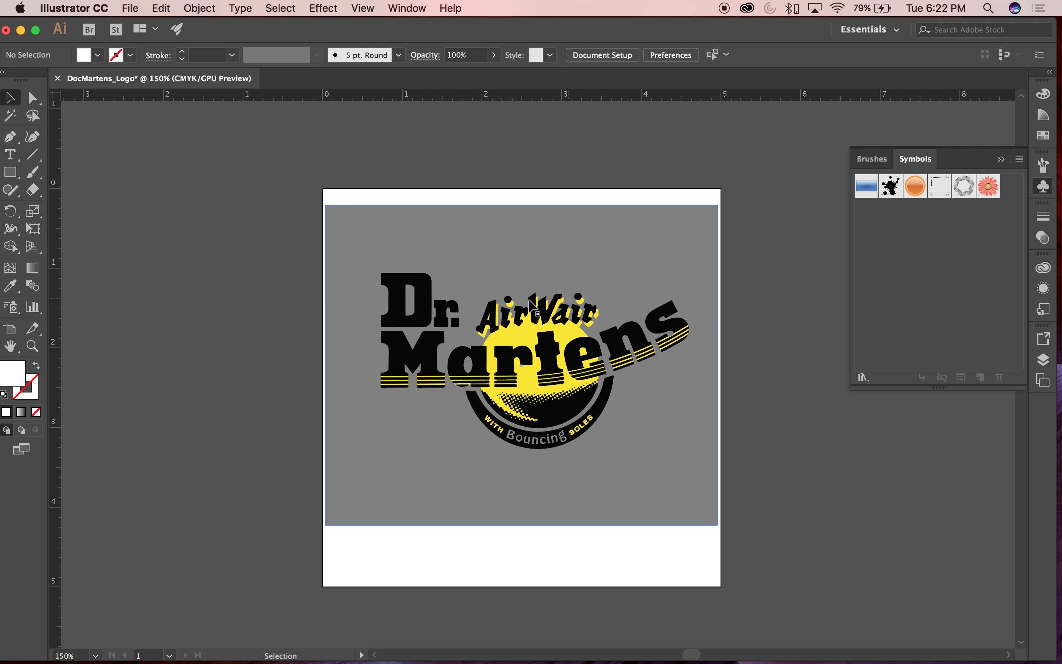
pyautogui.click(433, 235)
pyautogui.moveTo(433, 236); pyautogui.dragTo(404, 226)
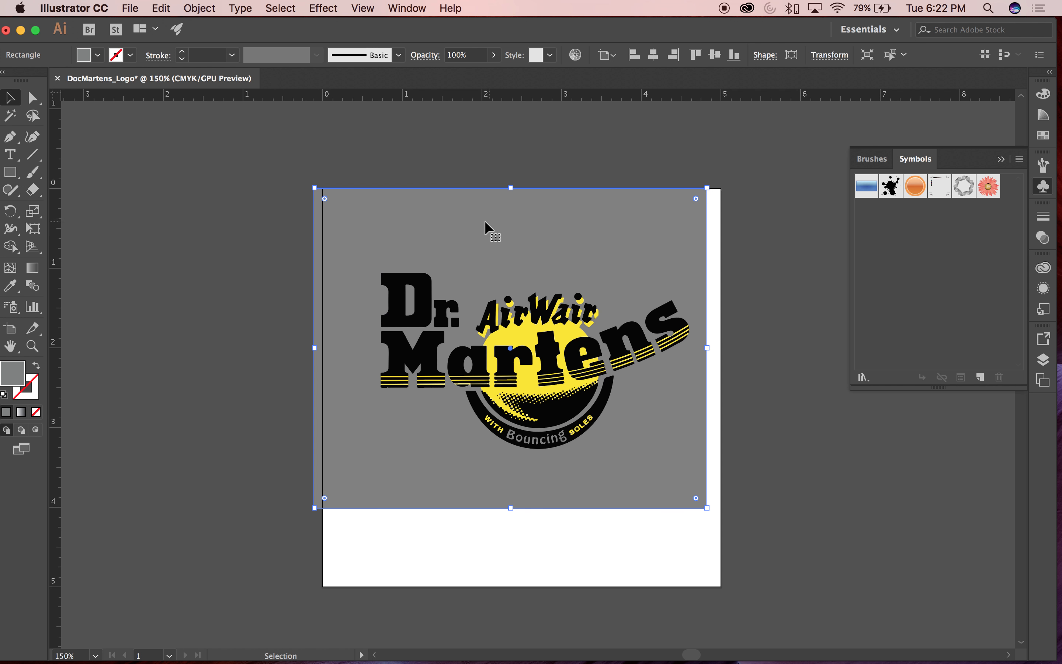
pyautogui.moveTo(485, 221); pyautogui.dragTo(501, 241)
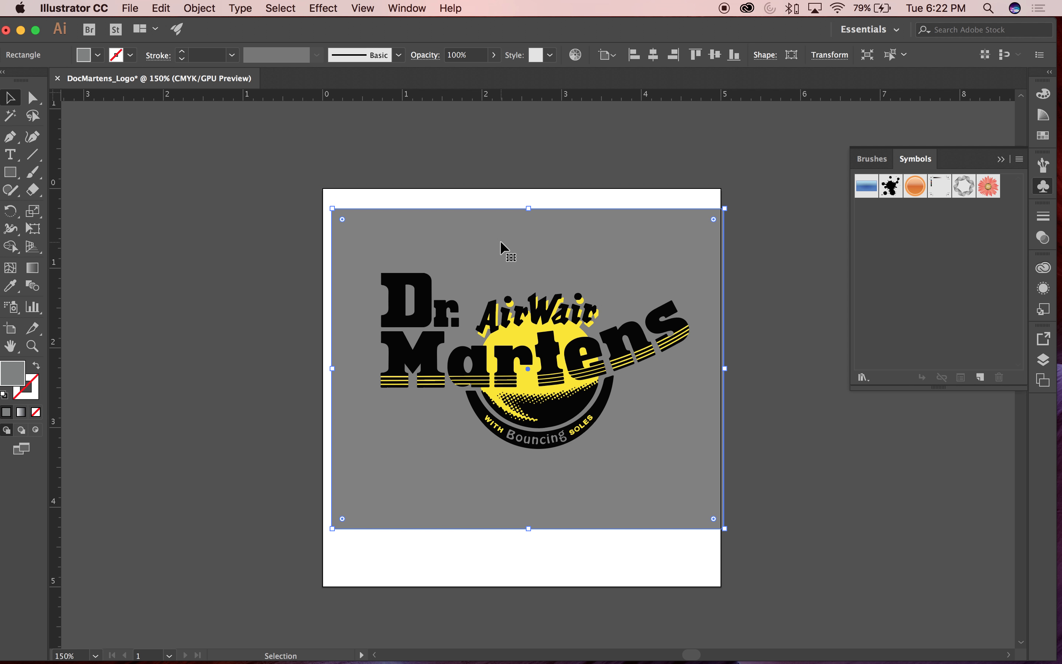
pyautogui.press('Delete')
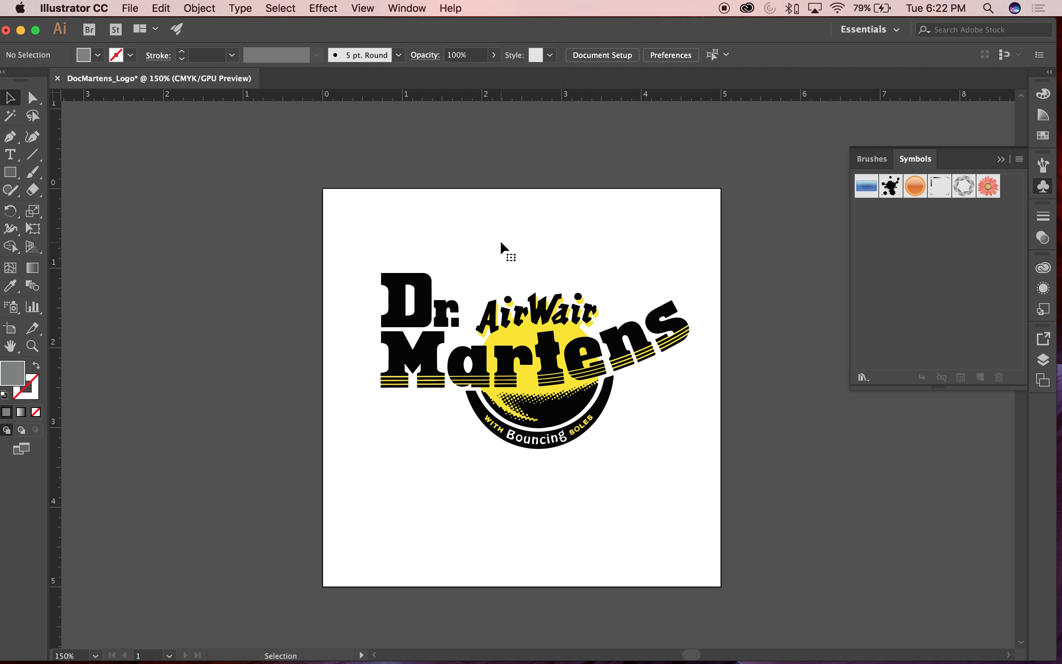
# Step: Select the whole logo to check its extent, deselect it, and inspect its paths in Outline mode before returning to colour preview
pyautogui.moveTo(335, 208); pyautogui.dragTo(726, 486)
pyautogui.click(732, 480)
pyautogui.hotkey('ctrl', 'y')
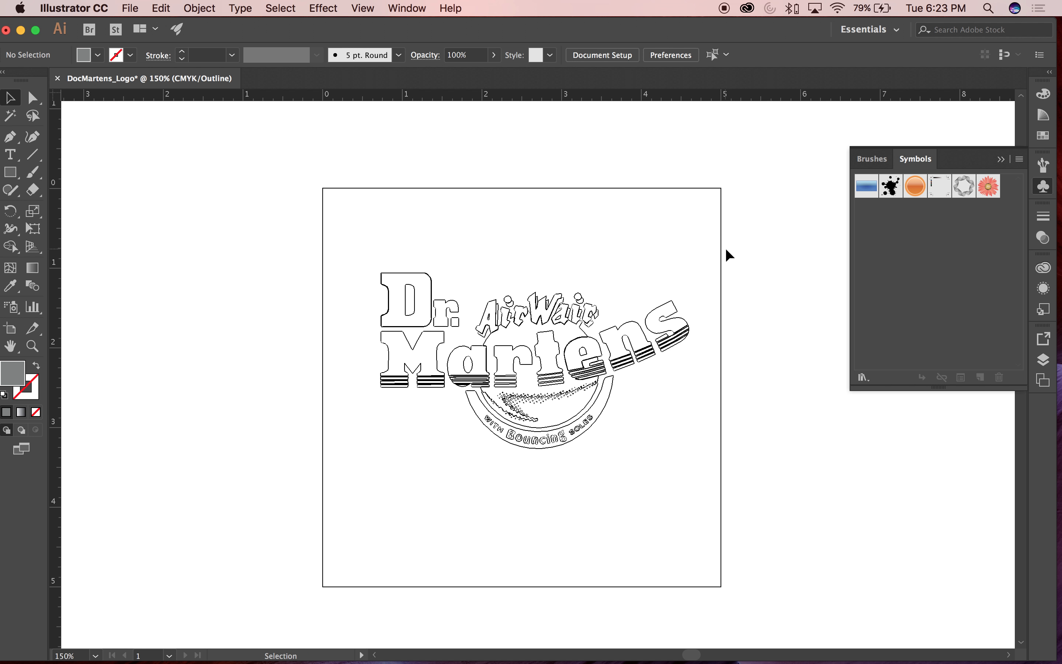
pyautogui.hotkey('ctrl', 'y')
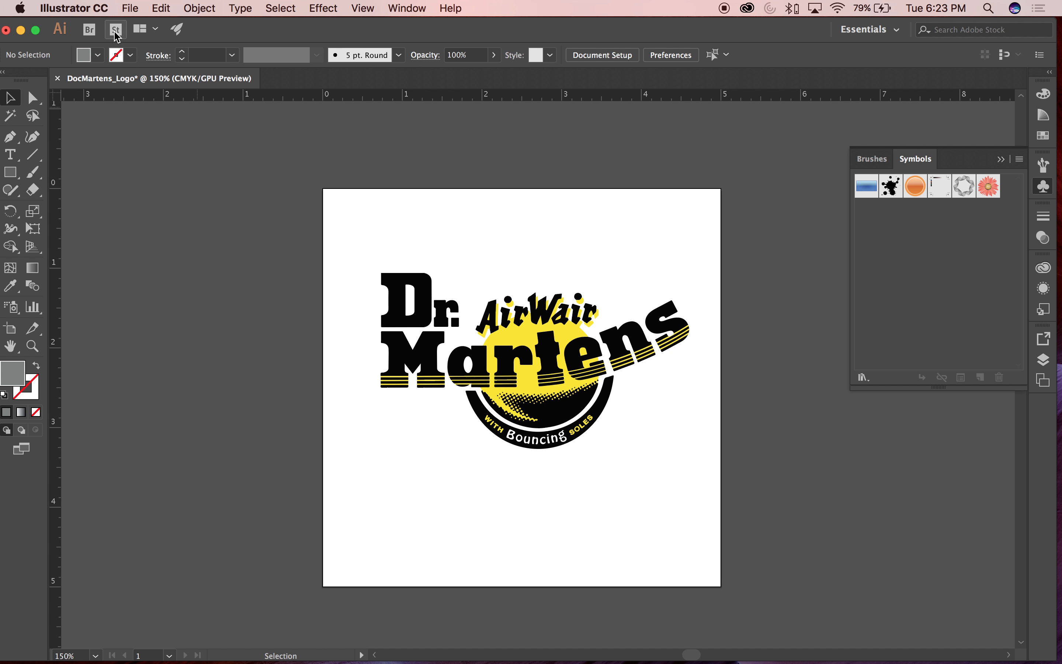
# Step: Select all unused swatches of the document, delete them, and collapse the remaining Grays colour group
pyautogui.click(1044, 136)
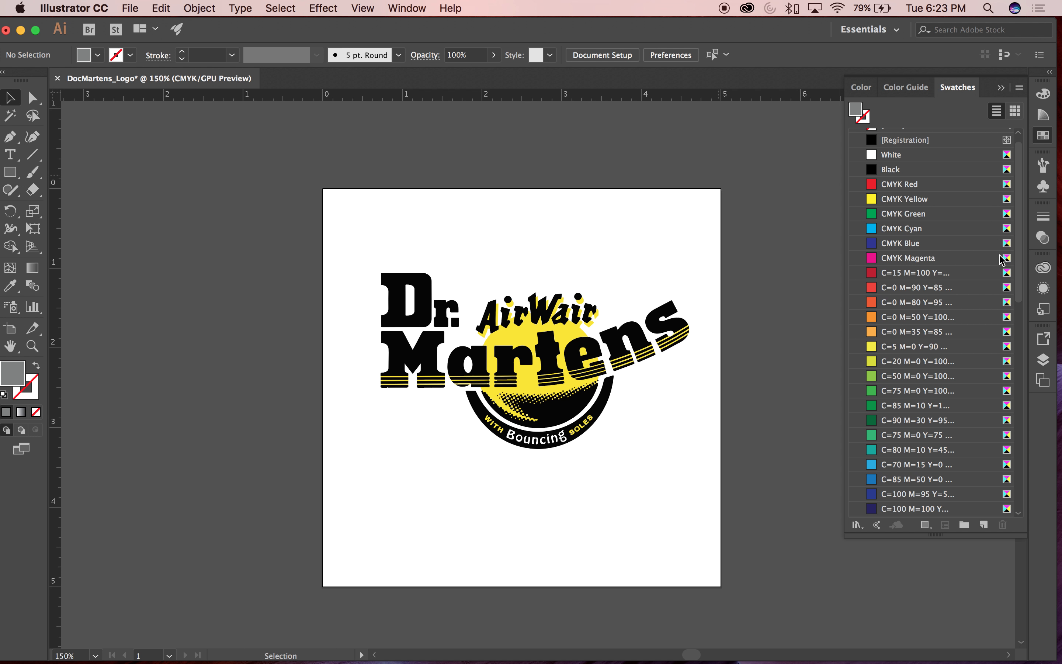
pyautogui.moveTo(1018, 157)
pyautogui.mouseDown()
pyautogui.moveTo(1031, 421)
pyautogui.moveTo(1033, 129)
pyautogui.moveTo(1043, 372)
pyautogui.moveTo(1028, 140)
pyautogui.mouseUp()
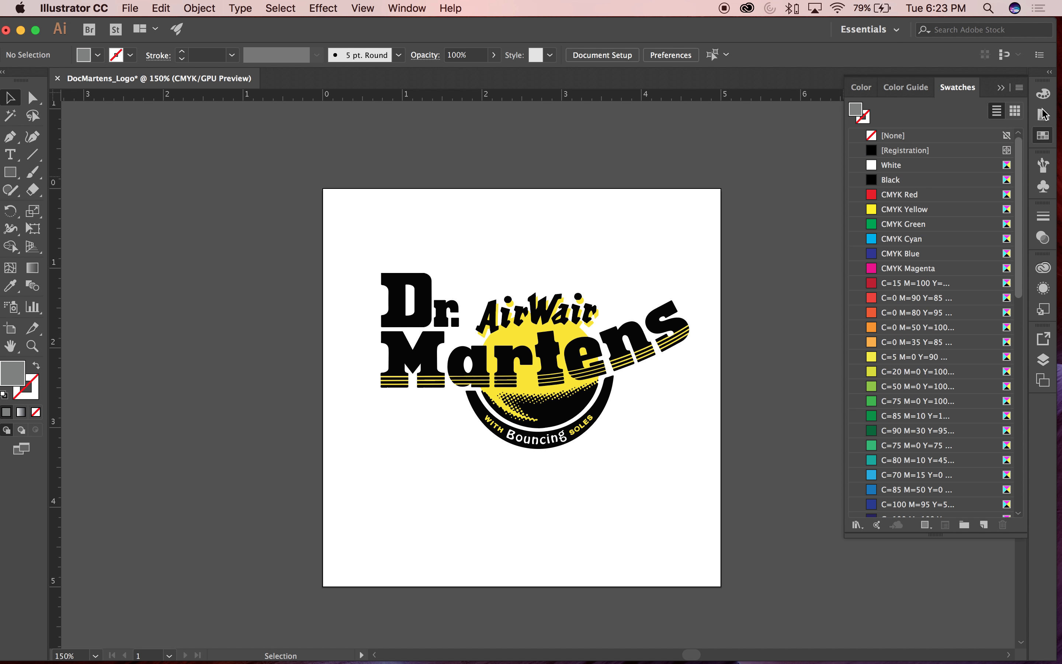
pyautogui.click(1020, 89)
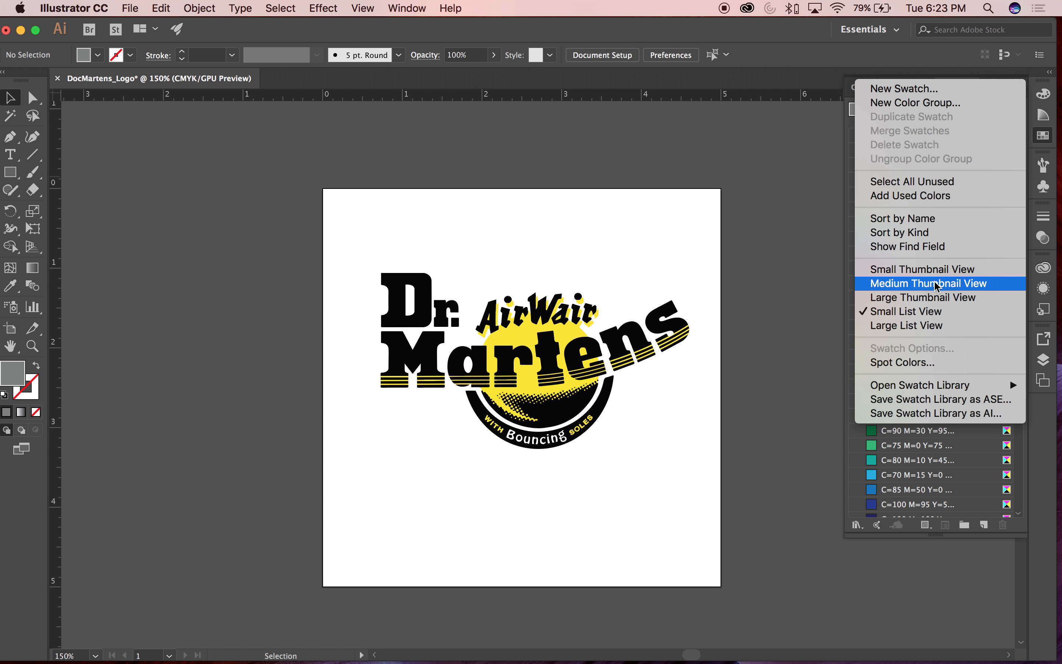
pyautogui.click(923, 187)
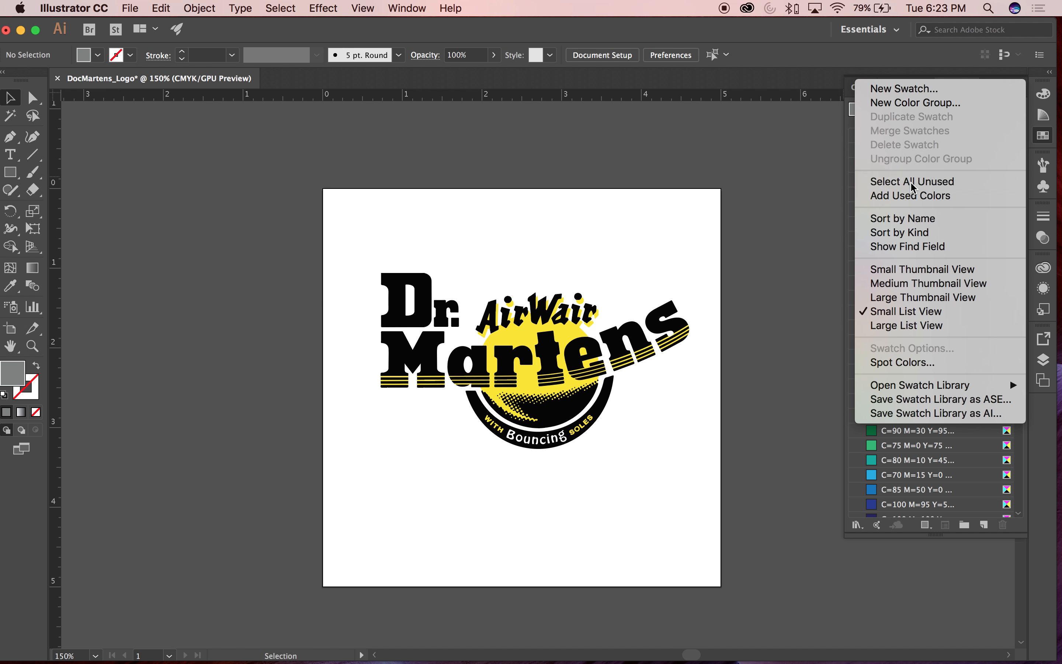
pyautogui.click(1004, 525)
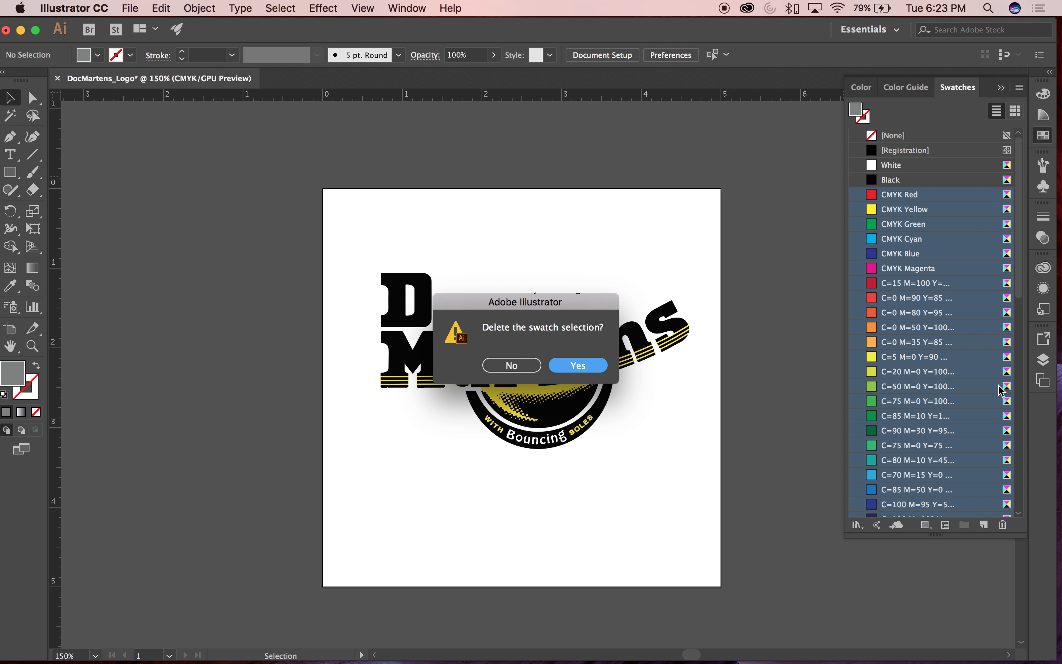
pyautogui.click(575, 366)
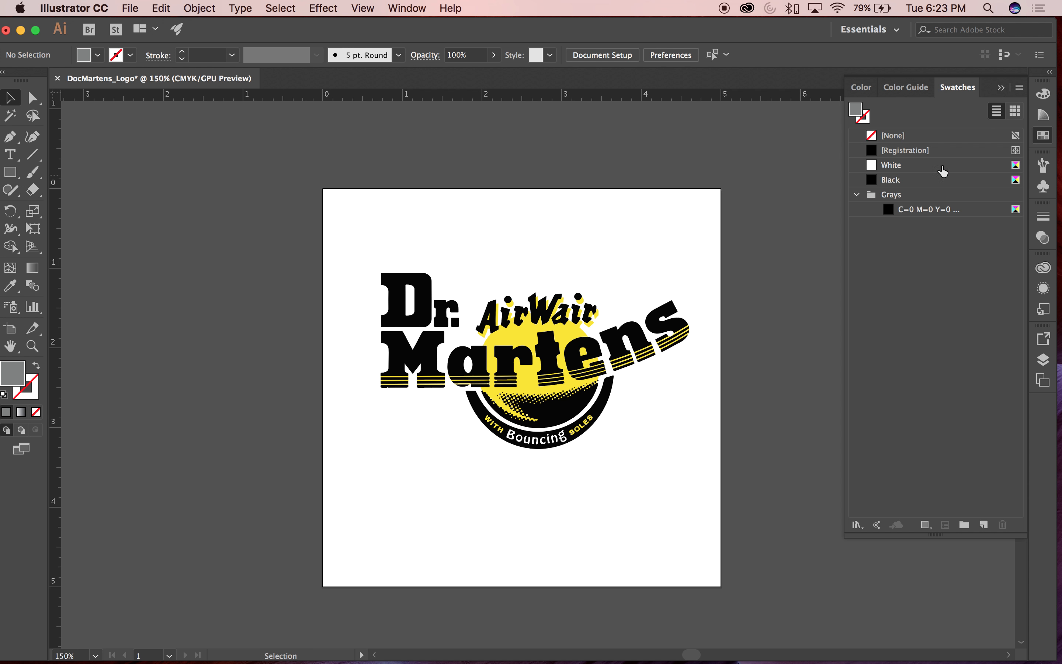
pyautogui.click(857, 195)
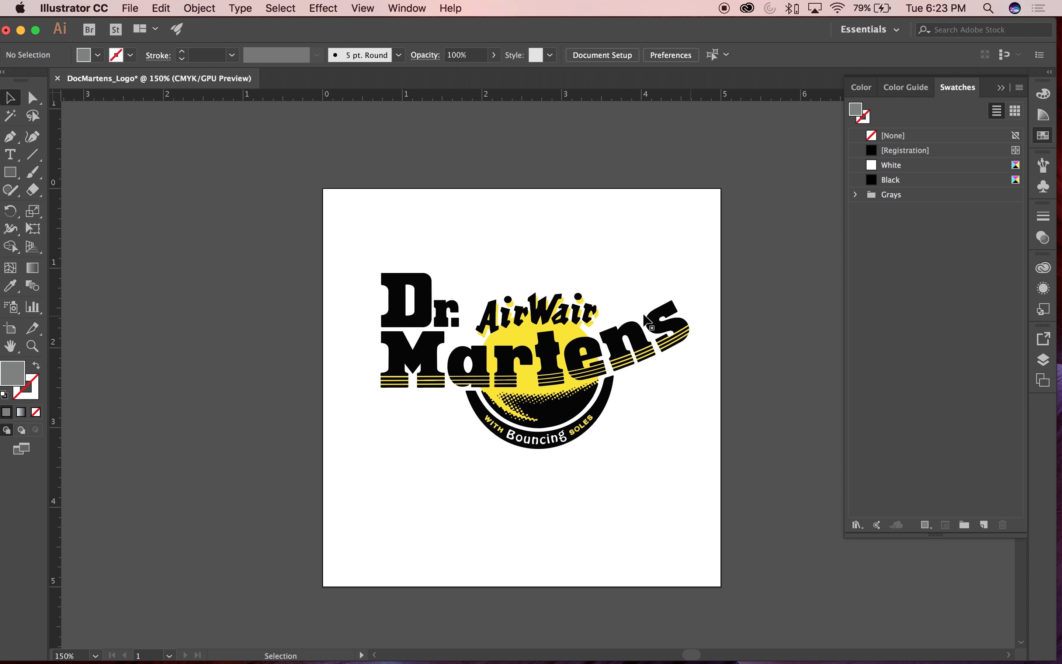
# Step: Save the yellow fill of the logo's round shape as a new CMYK process colour swatch, deselect the artwork, and redisplay the swatches
pyautogui.press('a')
pyautogui.click(567, 339)
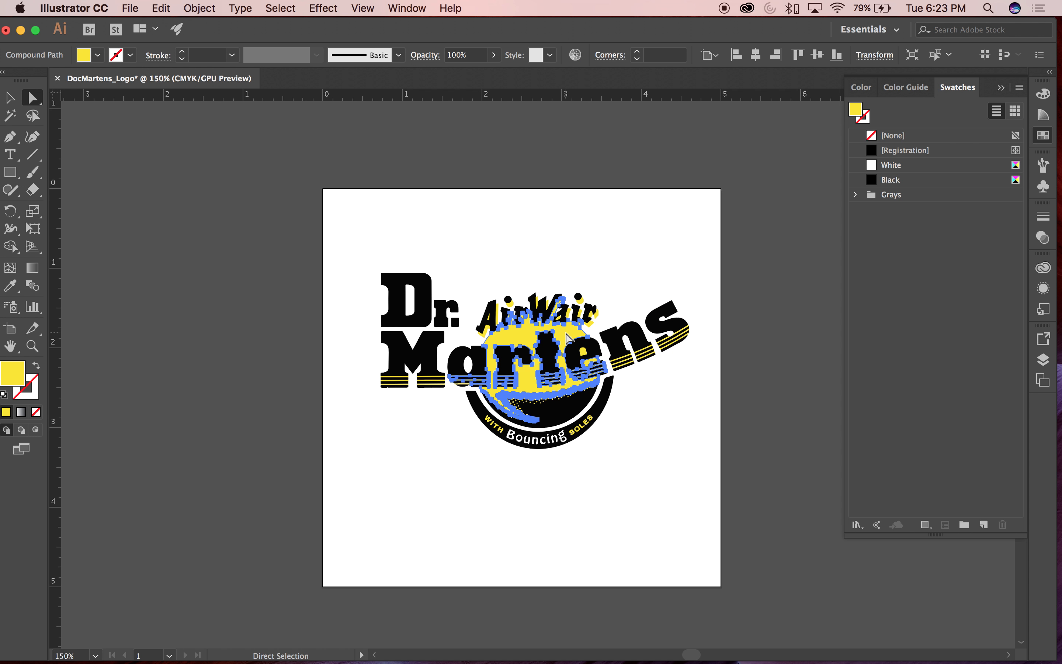
pyautogui.click(988, 528)
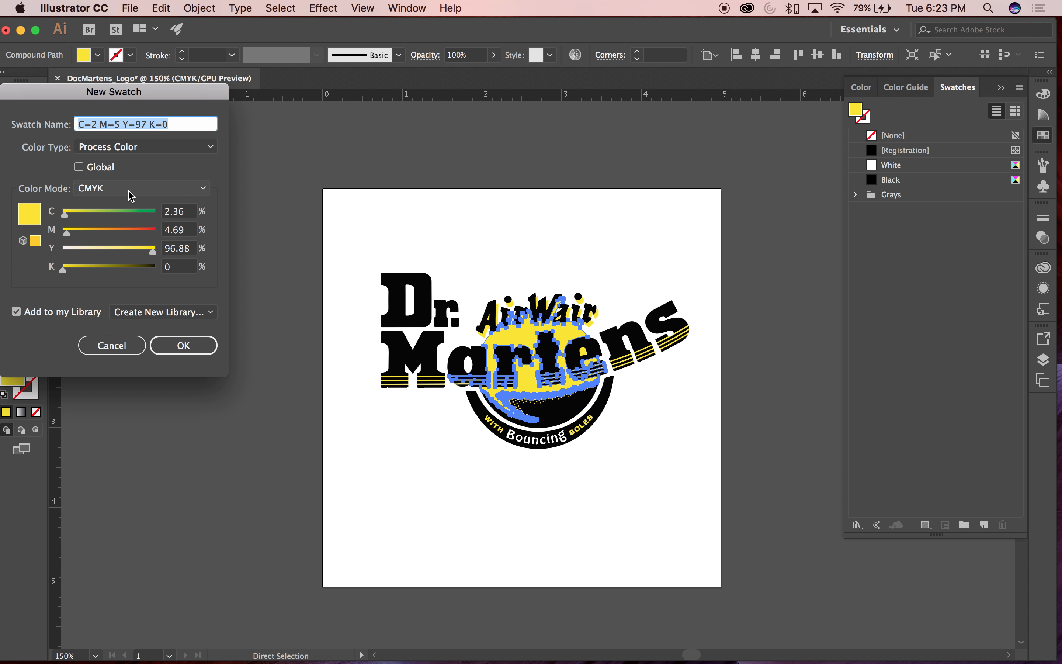
pyautogui.click(171, 345)
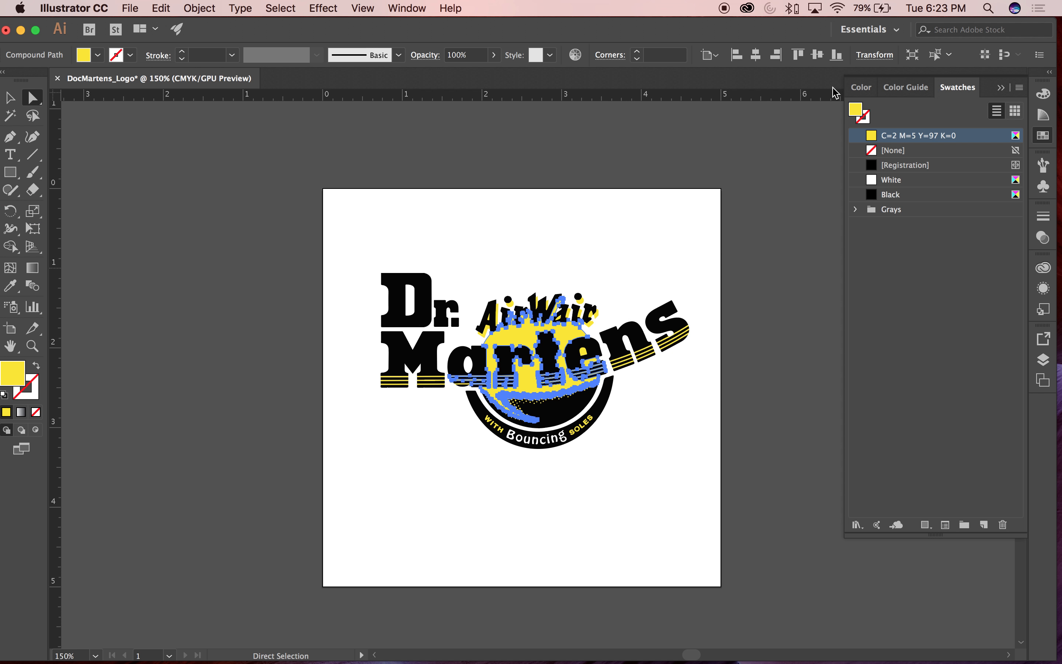
pyautogui.click(9, 97)
pyautogui.click(760, 163)
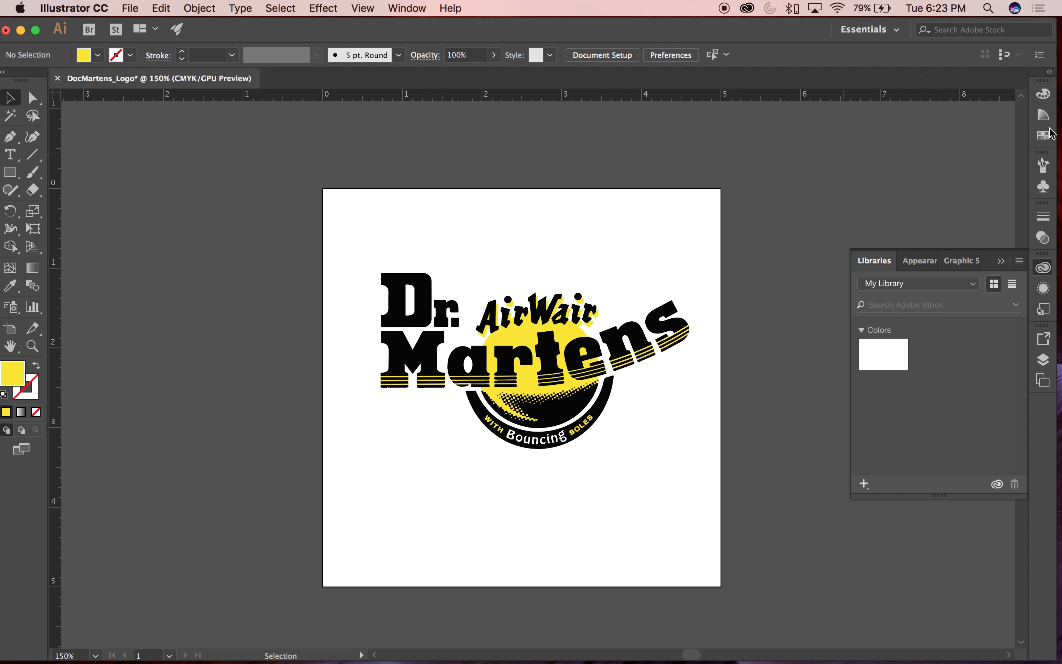
pyautogui.click(1045, 135)
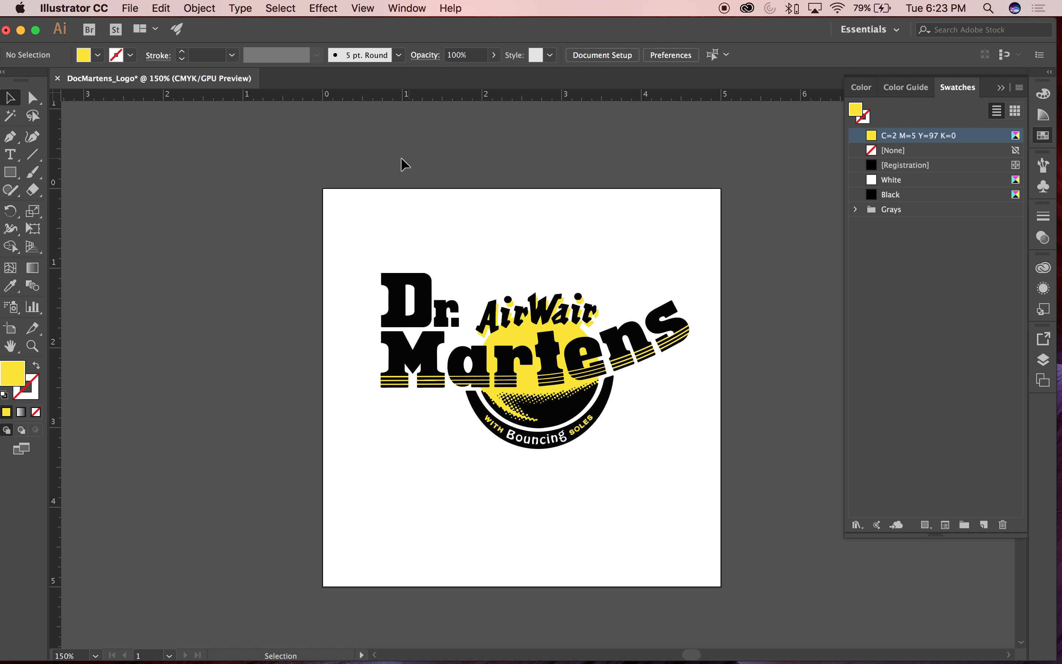
# Step: Save the document as DocMartens_Logo.ai on the Desktop in Adobe Illustrator (ai) format with the Illustrator CC version and default options
pyautogui.click(124, 7)
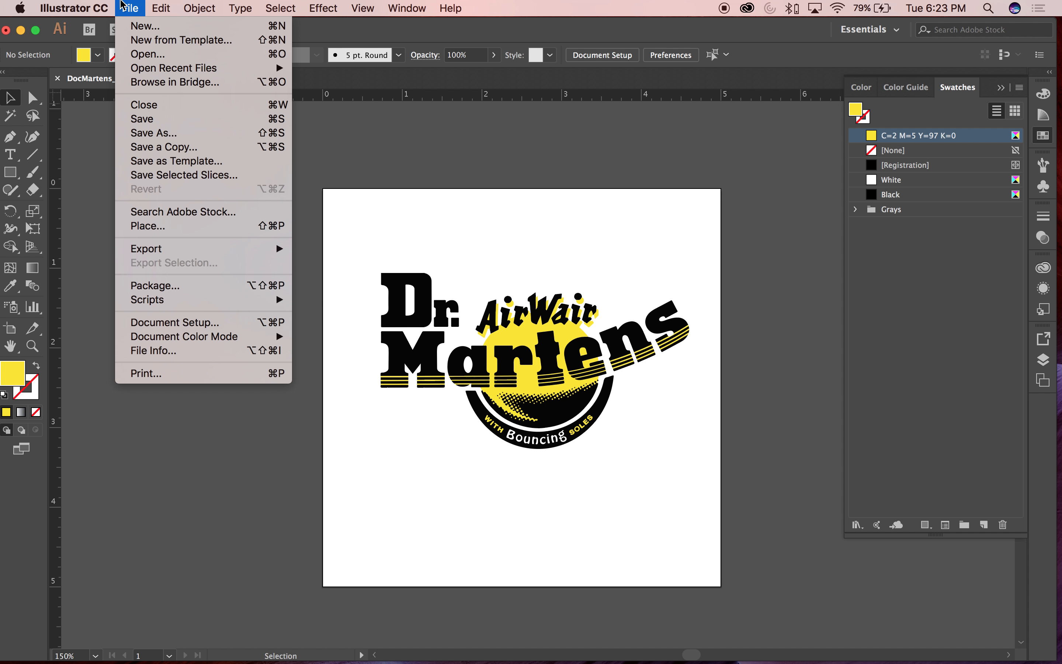
pyautogui.moveTo(150, 246)
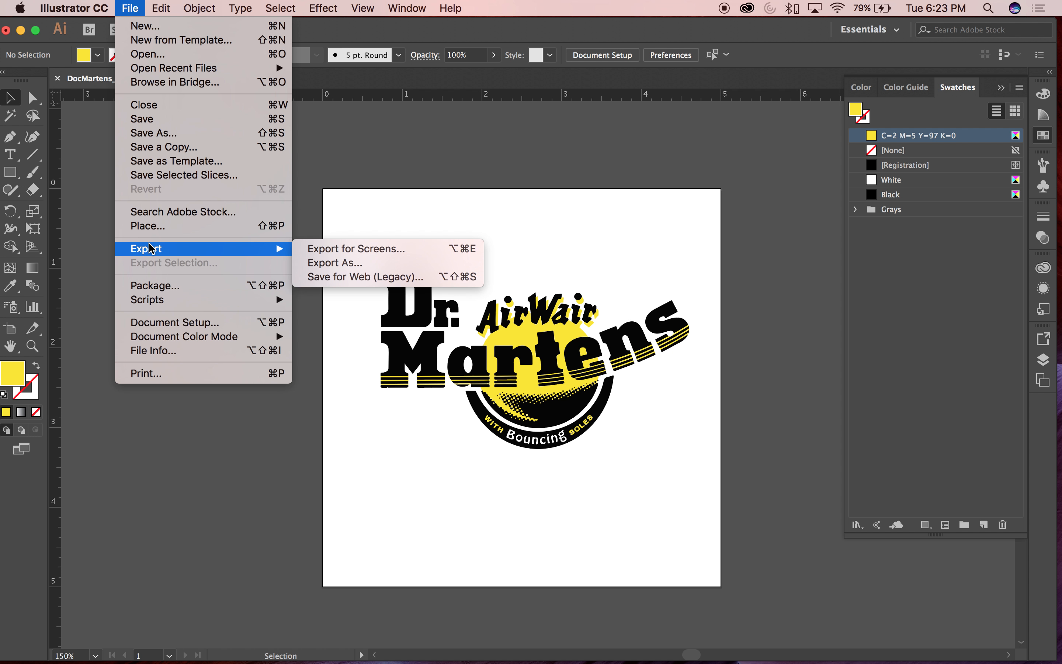
pyautogui.click(156, 133)
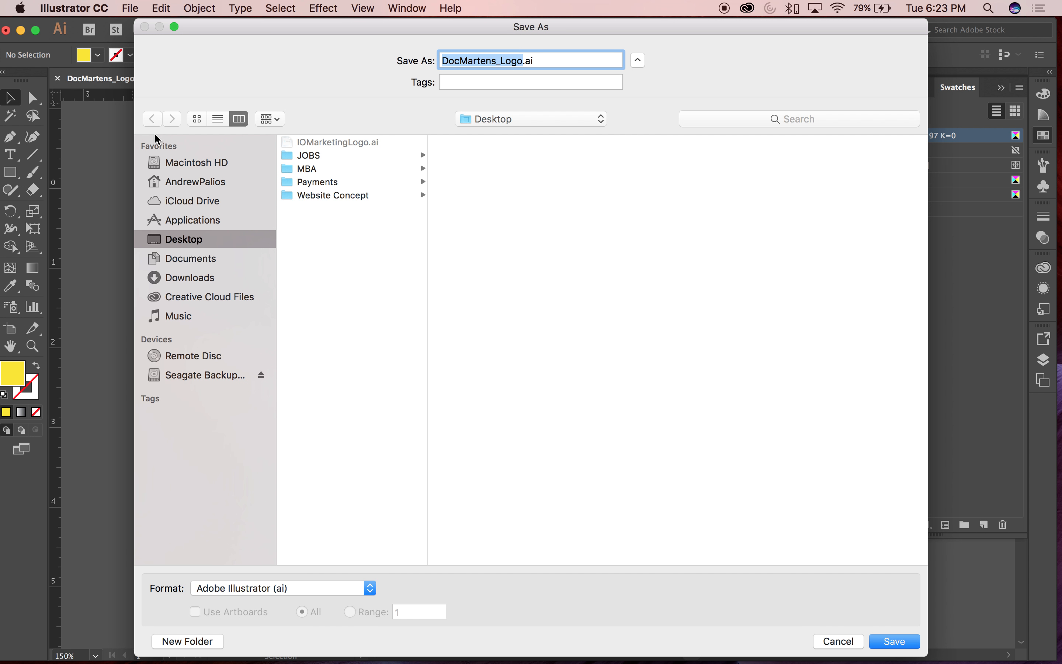
pyautogui.click(370, 589)
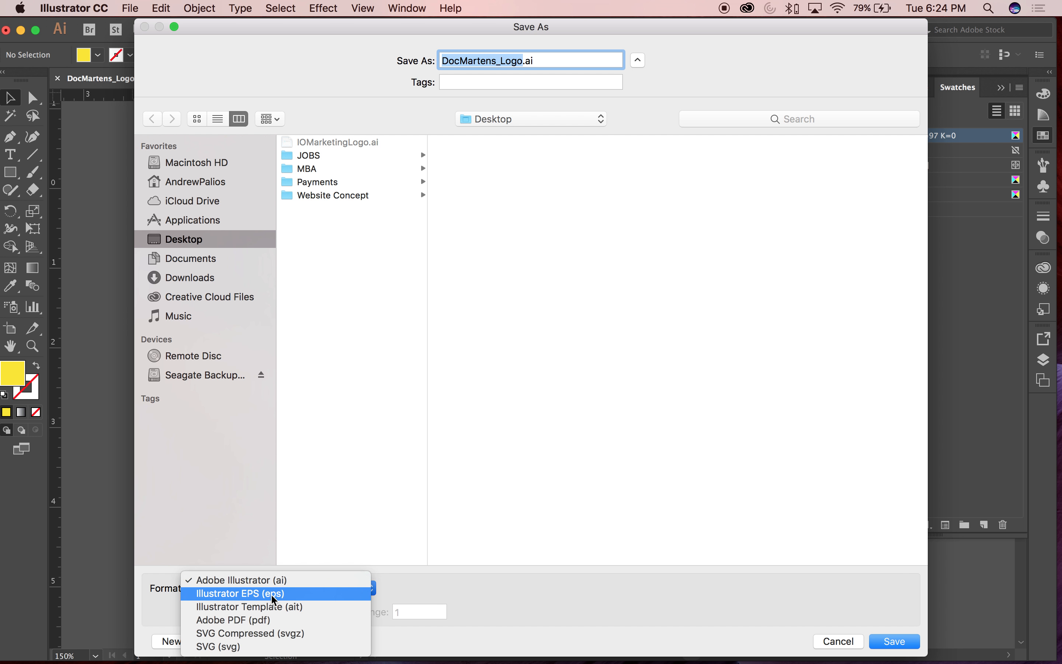
pyautogui.click(378, 413)
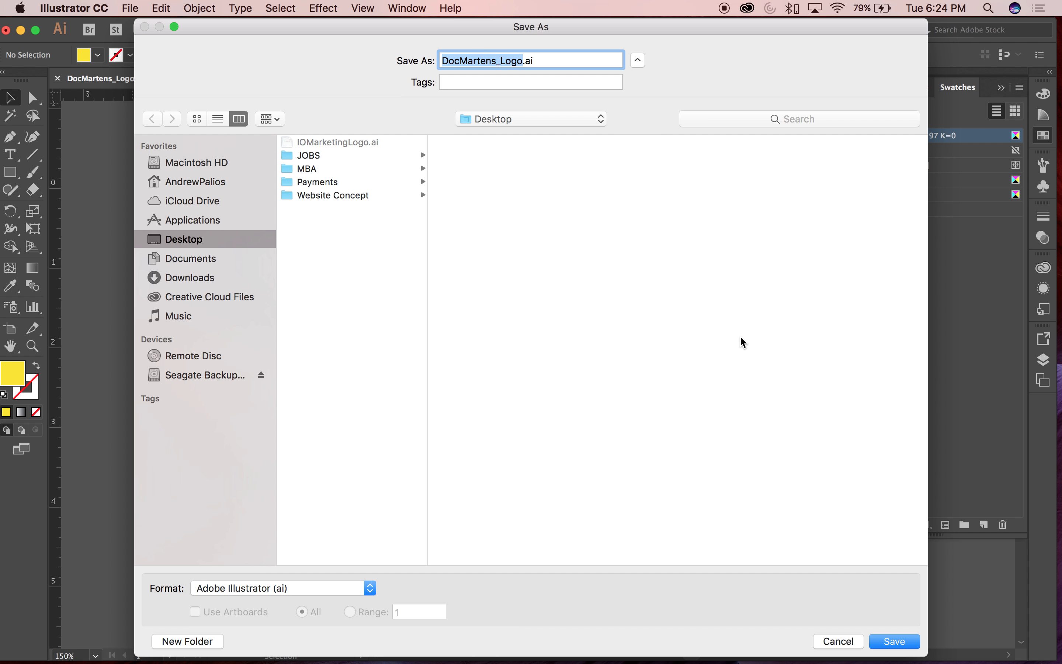
pyautogui.click(903, 648)
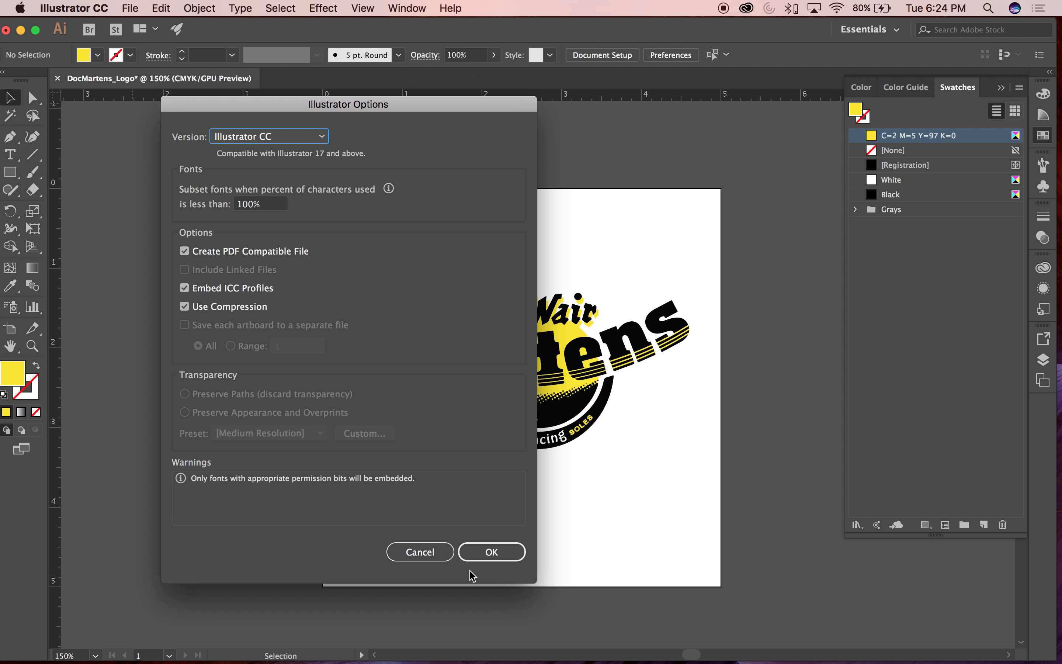
pyautogui.click(487, 553)
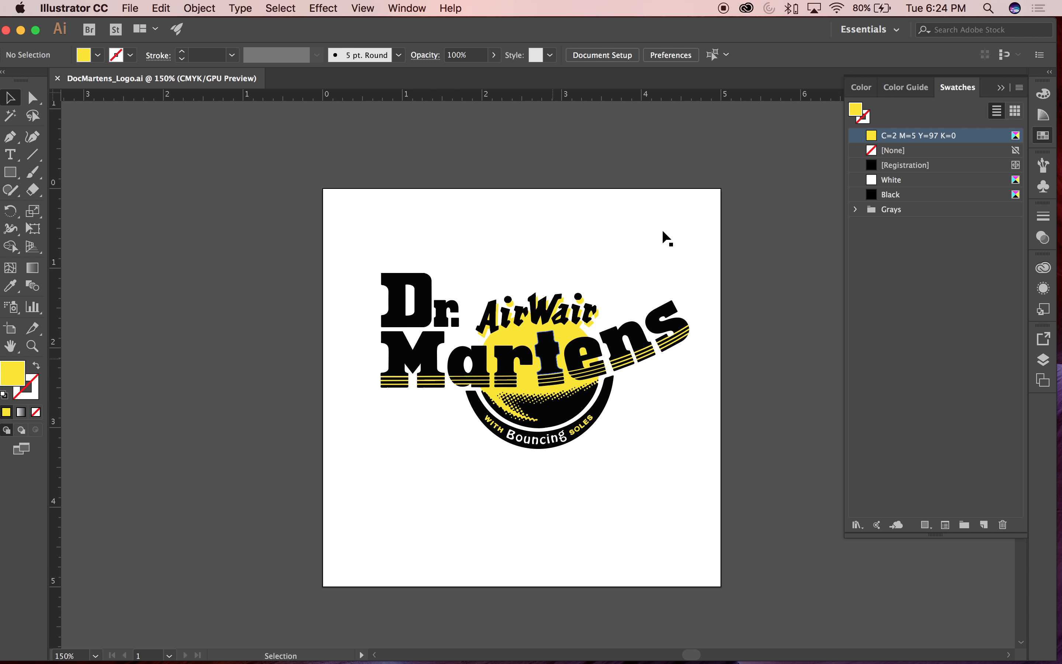
# Step: Undock the logo document into a floating window, close it, and minimize the application window
pyautogui.moveTo(70, 79); pyautogui.dragTo(118, 46)
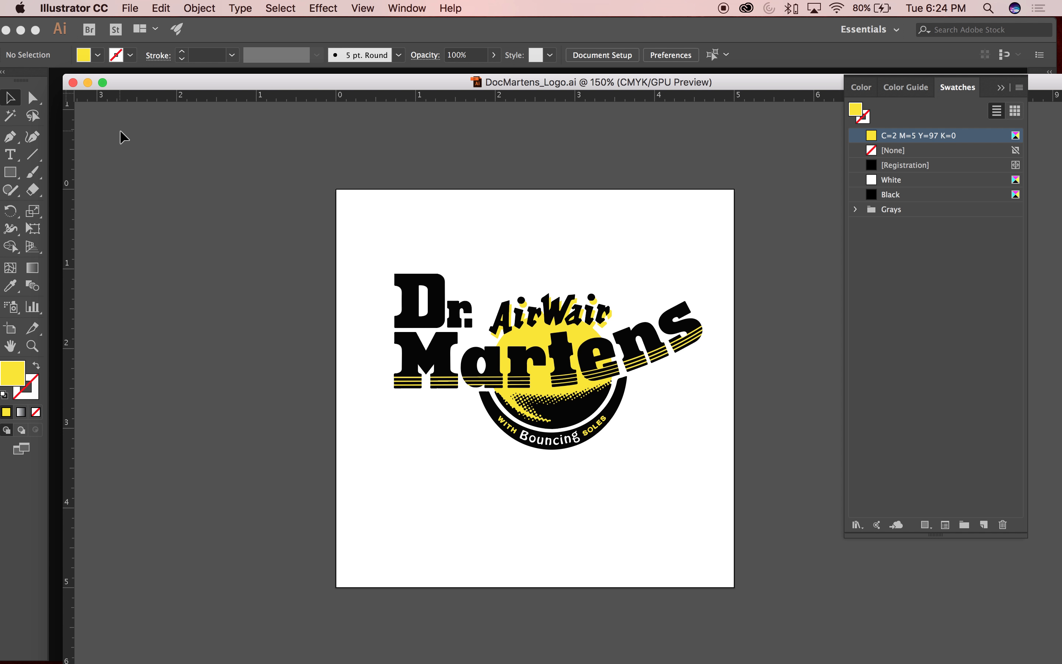
pyautogui.click(73, 82)
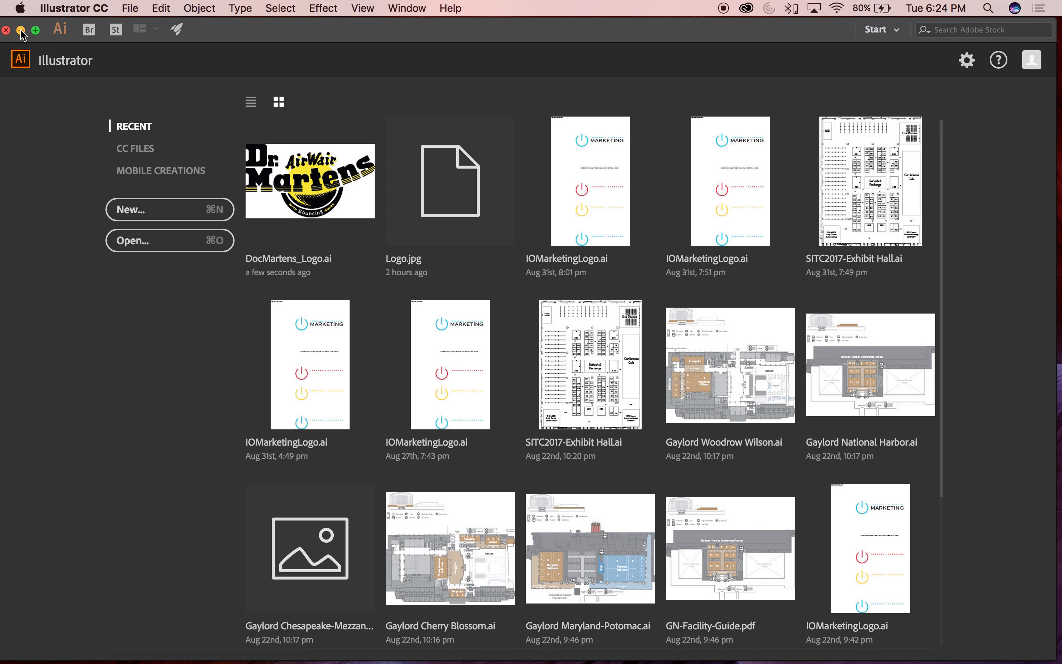
pyautogui.click(21, 30)
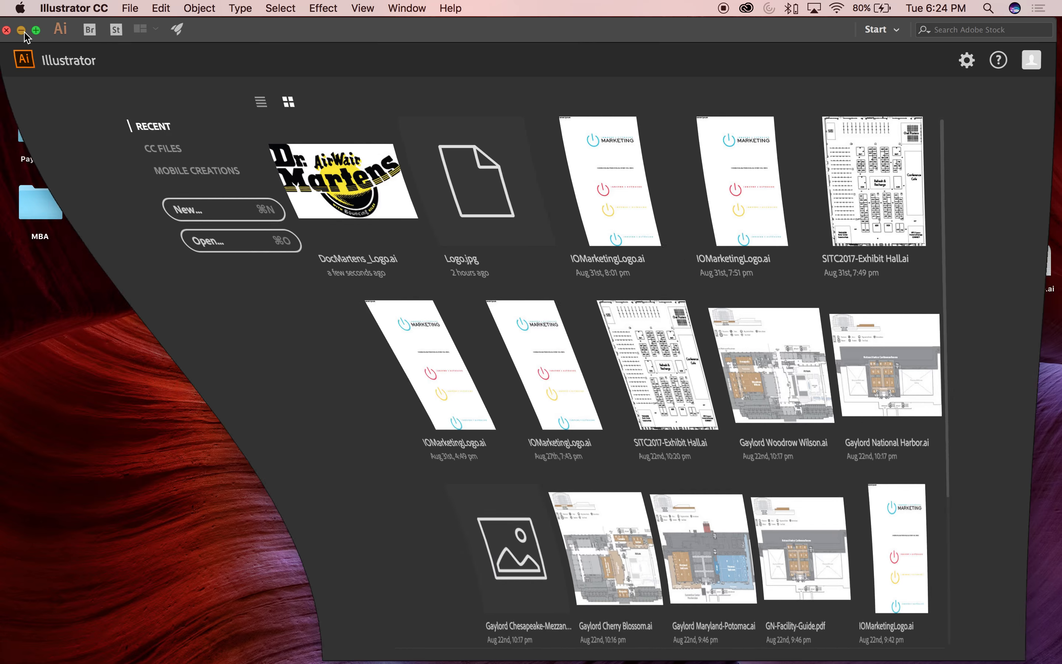